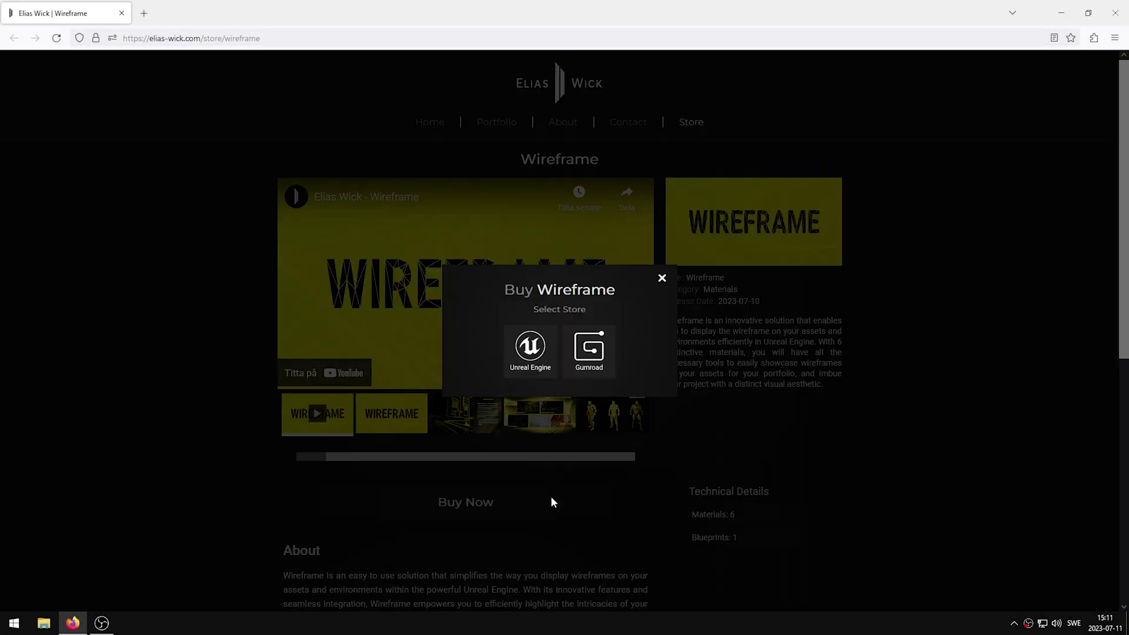
Open the Wireframe product's page in the Unreal Engine store and look through its details.
click(530, 346)
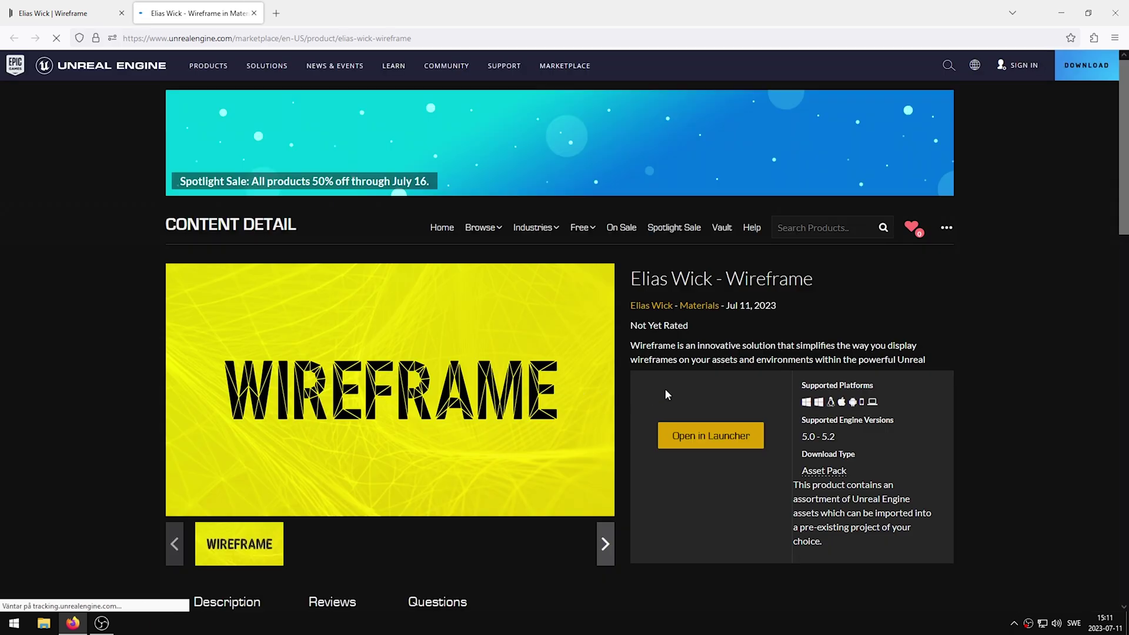
scroll(1004, 361, down, 2)
scroll(1007, 372, down, 1)
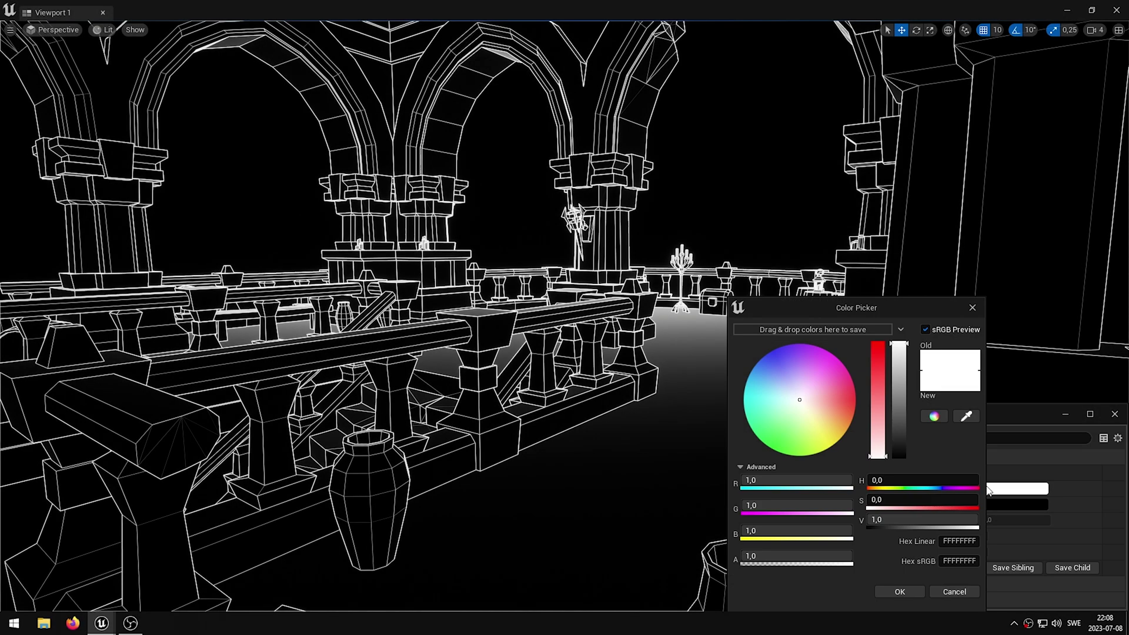
Set the material's Wireframe Color to a bright cyan with hue about 184.6 and full saturation and value.
click(847, 380)
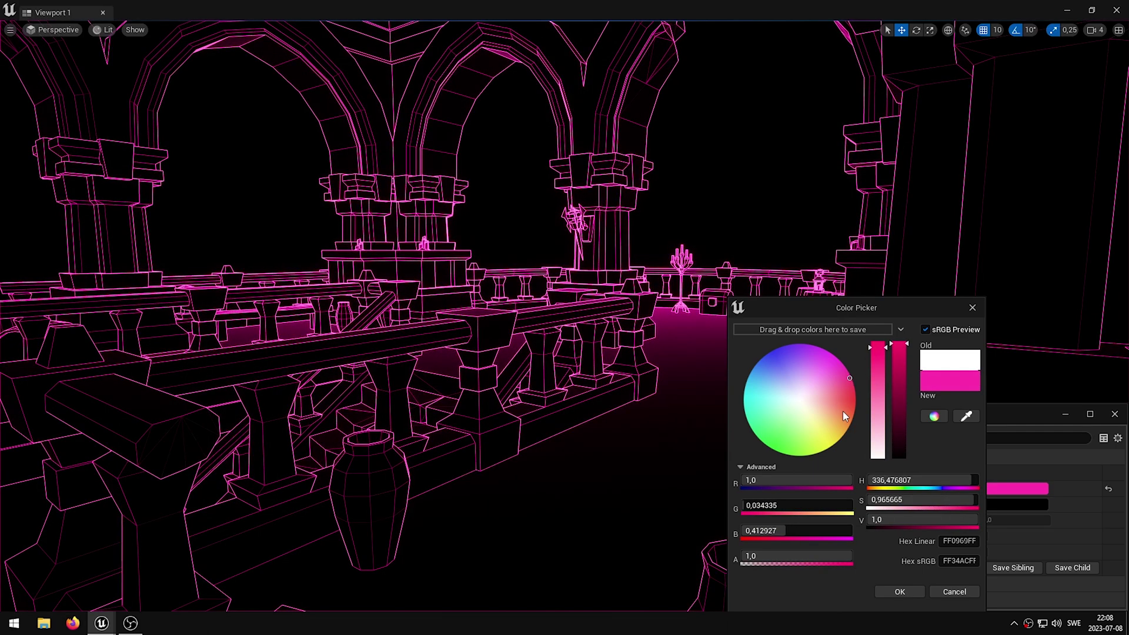
click(846, 428)
drag(848, 438, 760, 446)
mouse_move(906, 411)
mouse_down()
mouse_move(905, 450)
mouse_move(905, 342)
mouse_up()
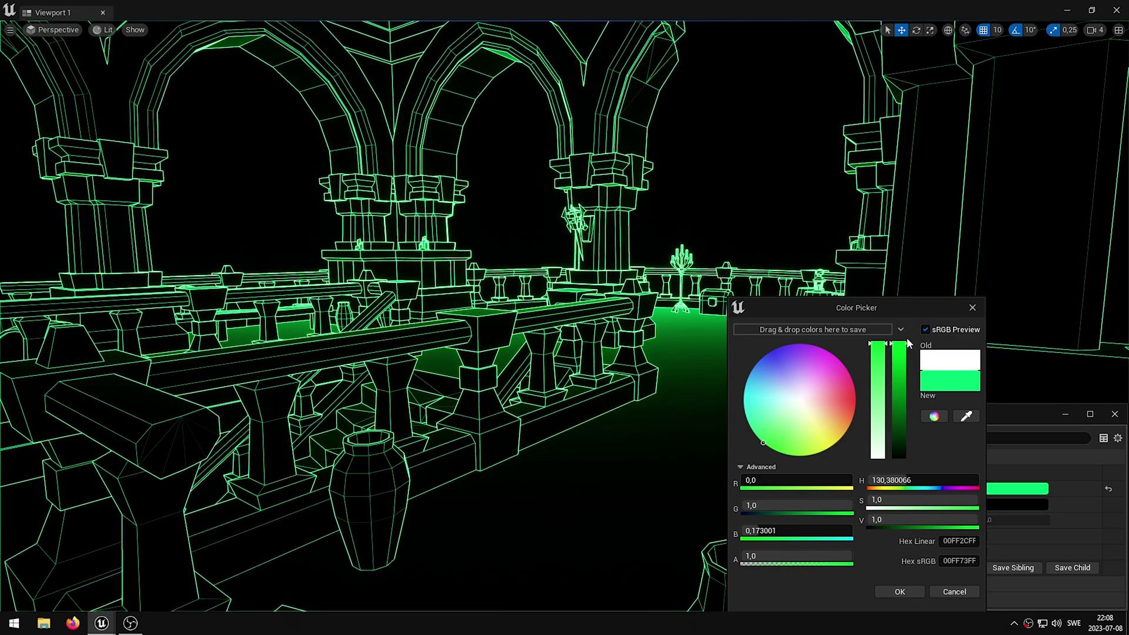
drag(770, 411, 729, 414)
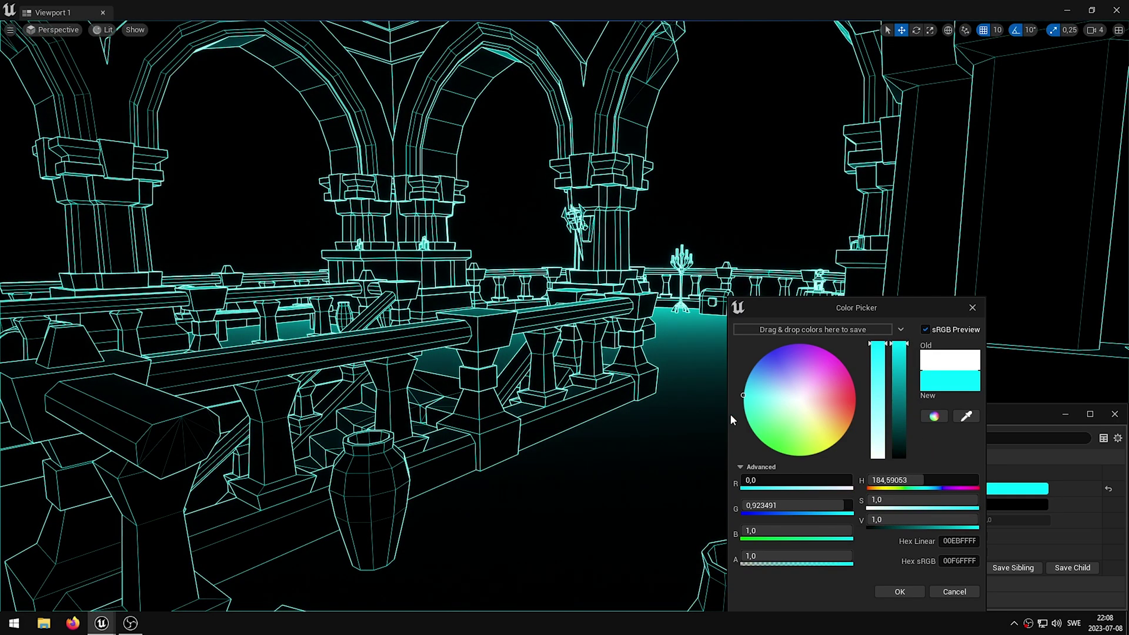
click(905, 592)
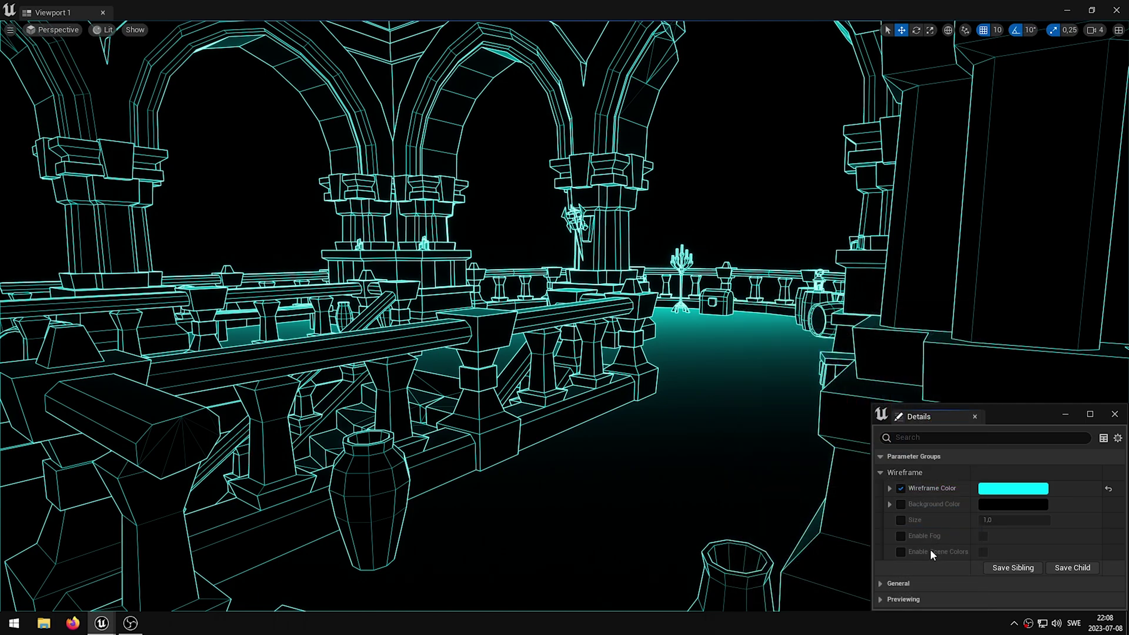
Enable the Background Color override, raise its brightness and pick a colour for it on the colour wheel.
click(901, 504)
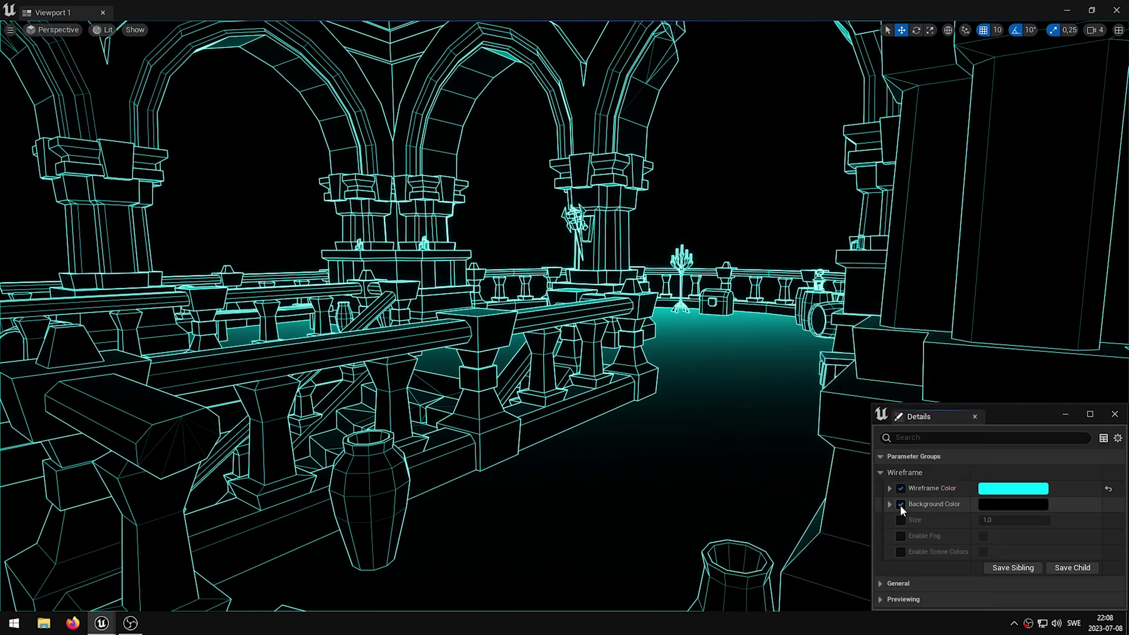
click(1000, 504)
drag(915, 410, 920, 329)
click(835, 391)
drag(834, 391, 743, 348)
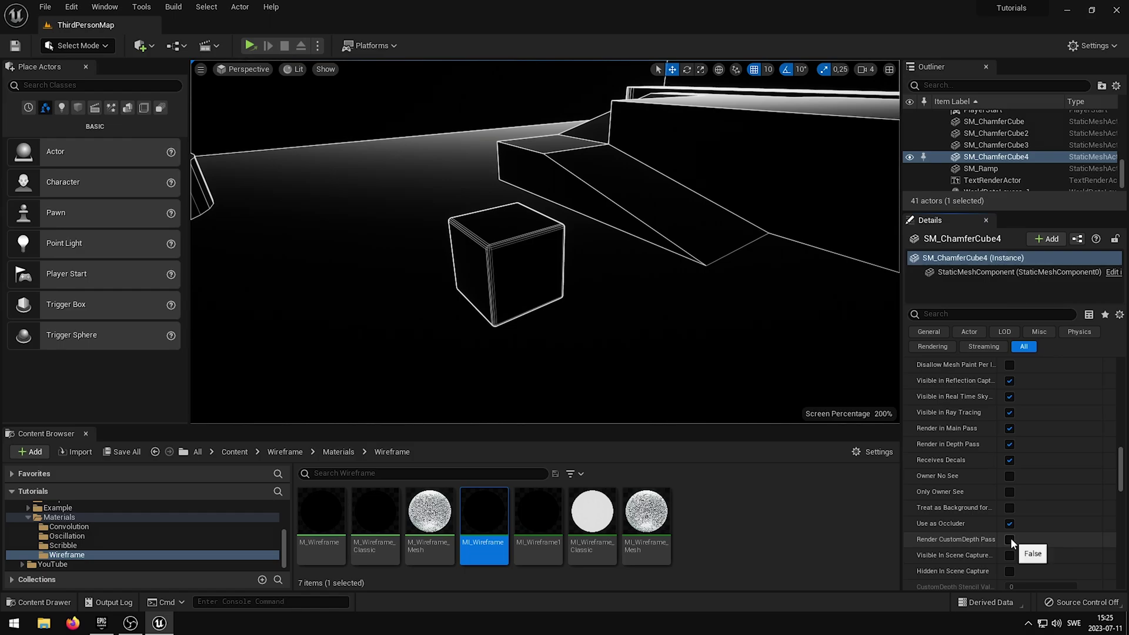
Enable Render CustomDepth Pass for the chamfered cube SM_ChamferCube4.
click(1009, 539)
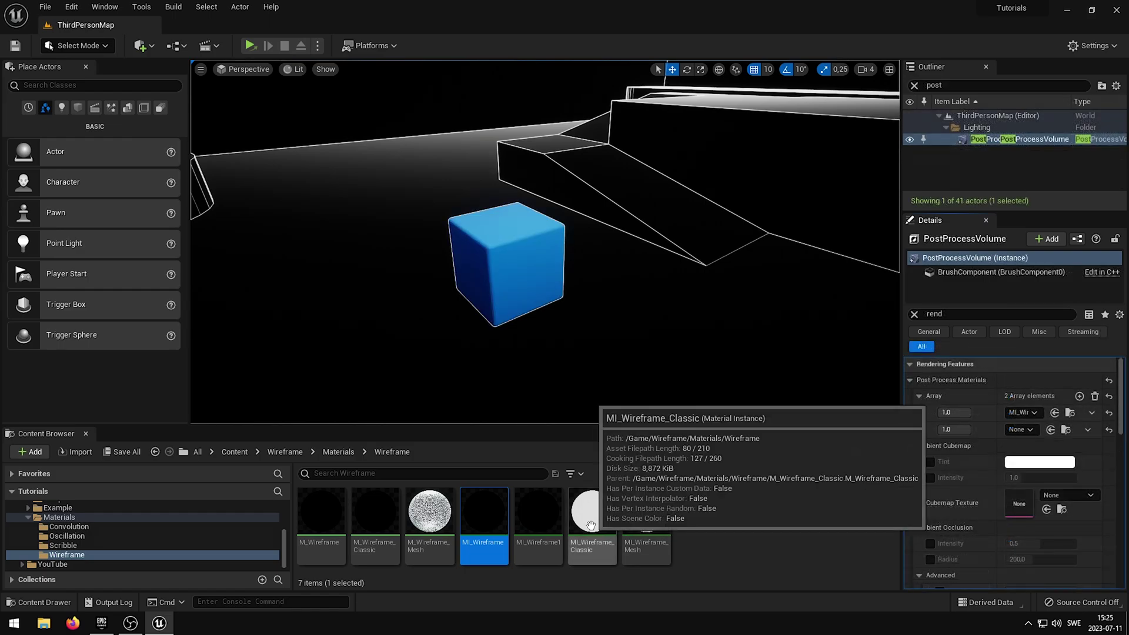
Assign MI_Wireframe_Classic as the PostProcessVolume's second post process material, and replace it with MI_Scribble from the Scribble folder.
drag(592, 517, 1032, 433)
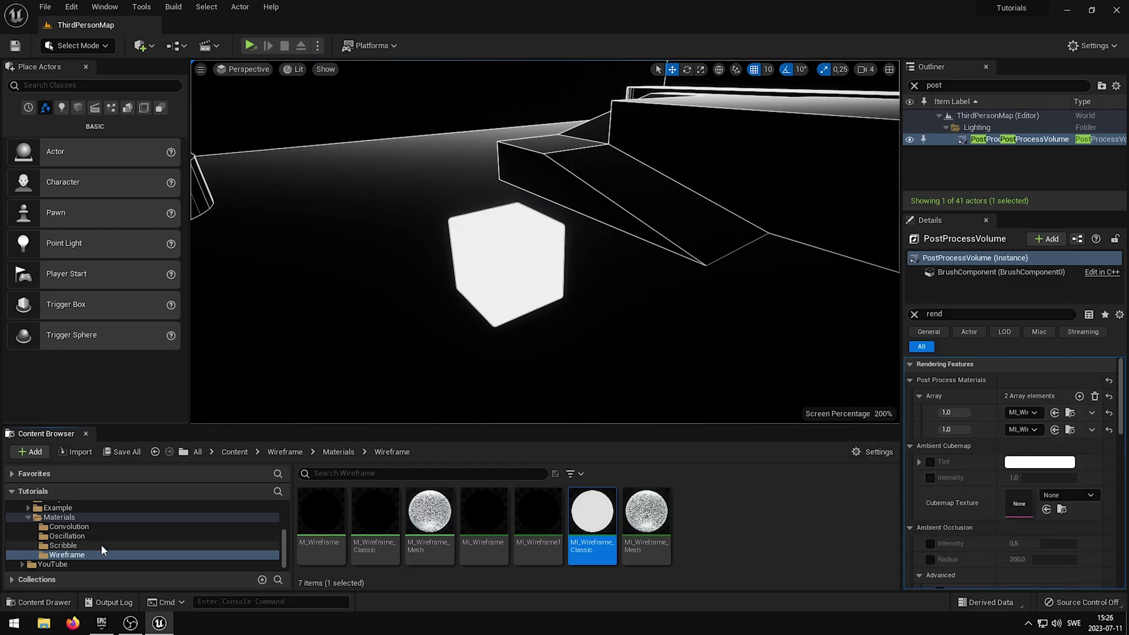
click(247, 545)
drag(375, 513, 1009, 433)
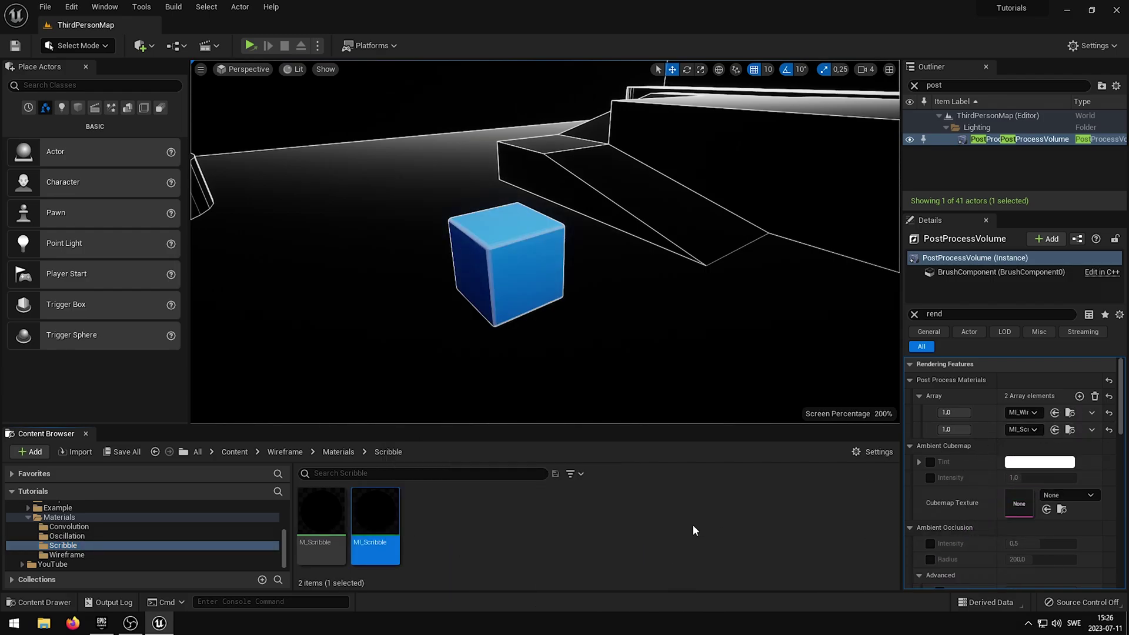
key(w)
right_drag(544, 241, 569, 232)
key(a)
key(d)
key(s)
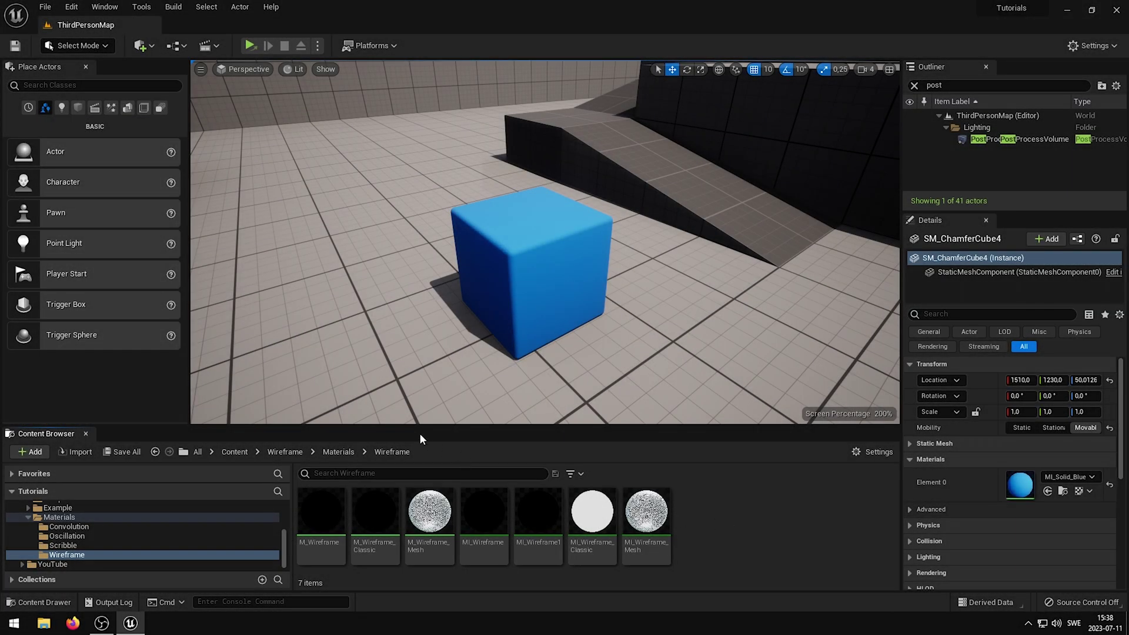
Set Custom Depth-Stencil Pass to Enabled in the project's Rendering settings under Postprocessing.
click(73, 8)
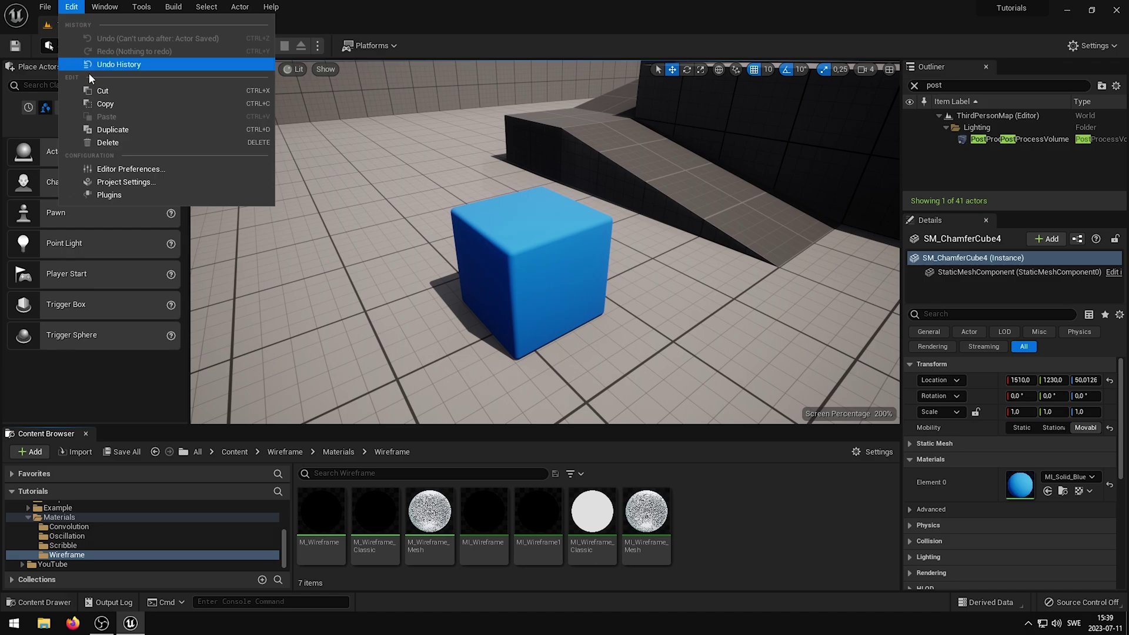
click(117, 182)
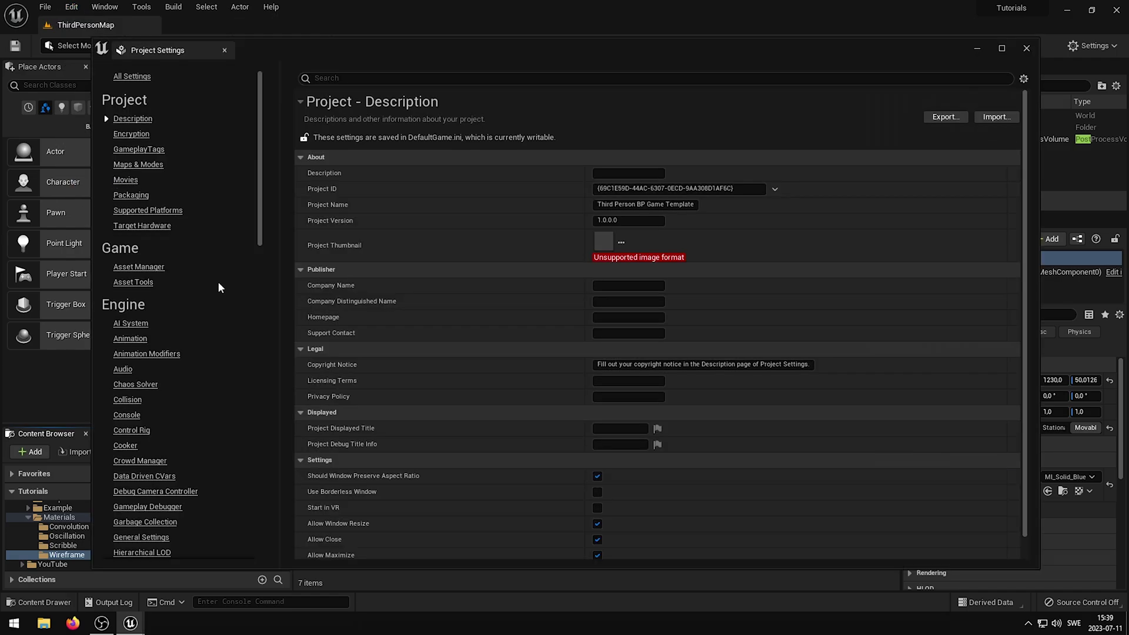
scroll(259, 257, down, 2)
drag(258, 257, 254, 332)
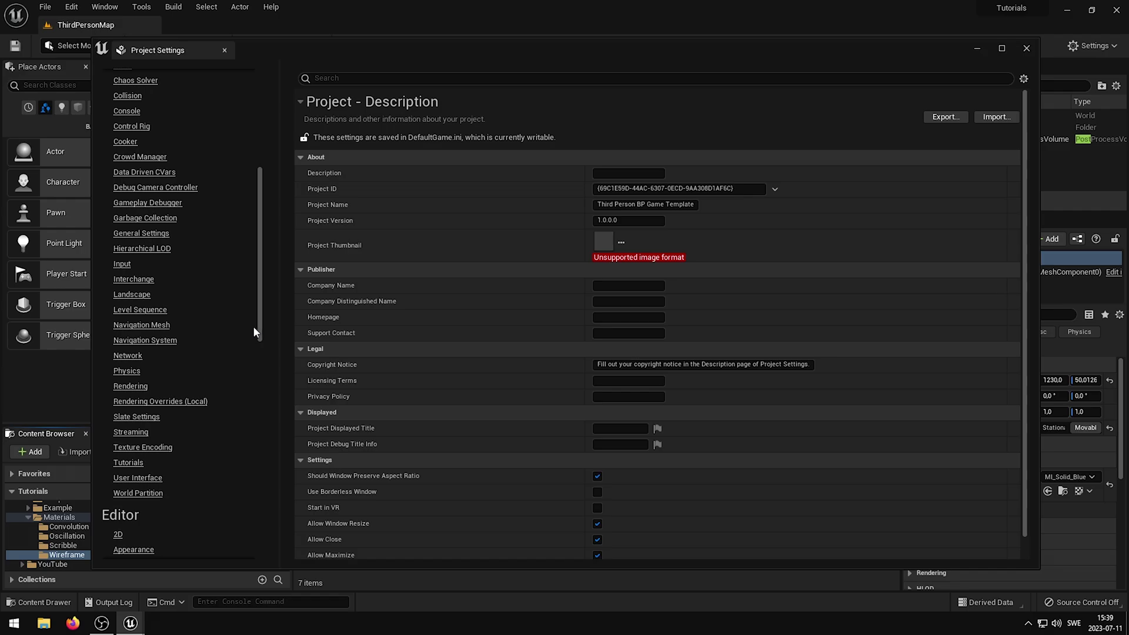
click(147, 386)
drag(1027, 142, 1029, 338)
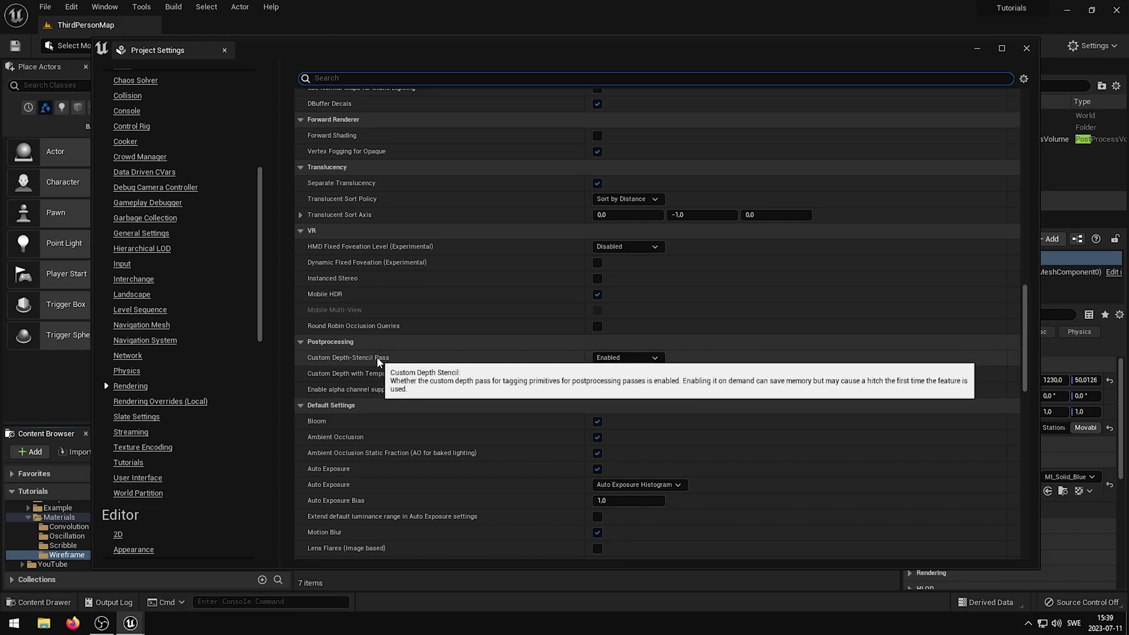
click(609, 358)
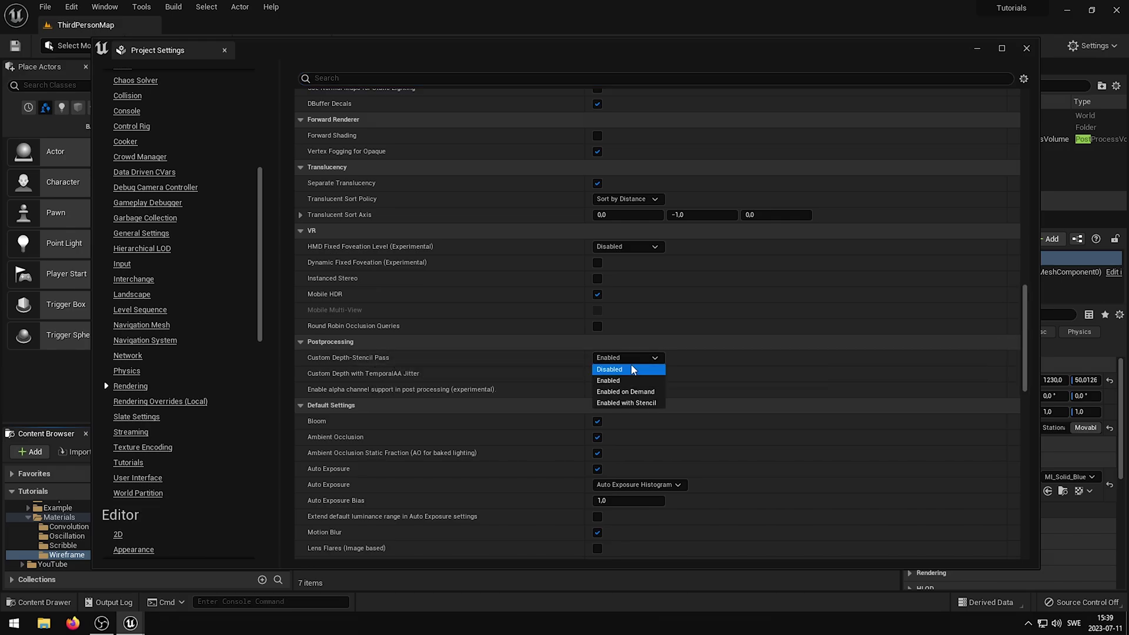
click(612, 386)
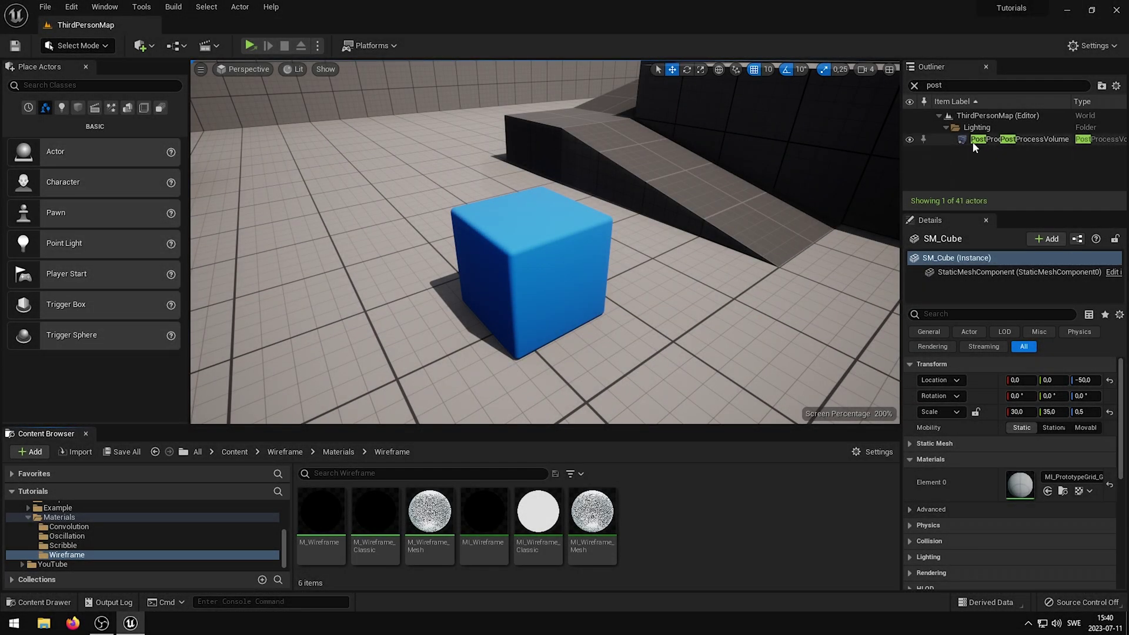
Add an element to the PostProcessVolume's Post Process Materials array and assign MI_Wireframe to it.
click(984, 140)
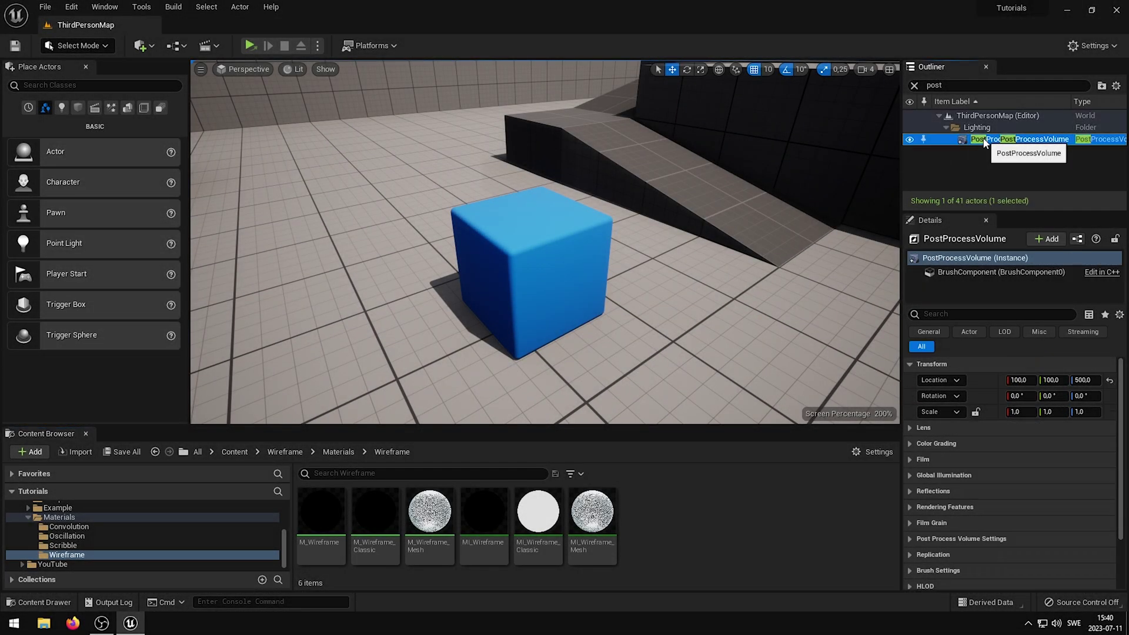
click(911, 507)
click(909, 523)
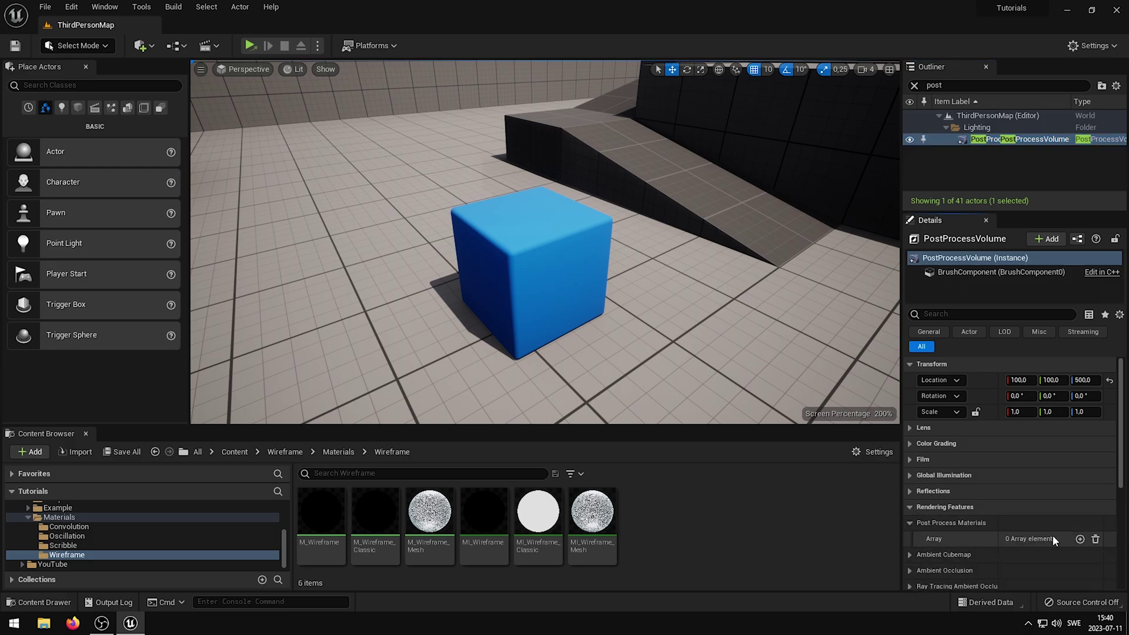
click(1079, 539)
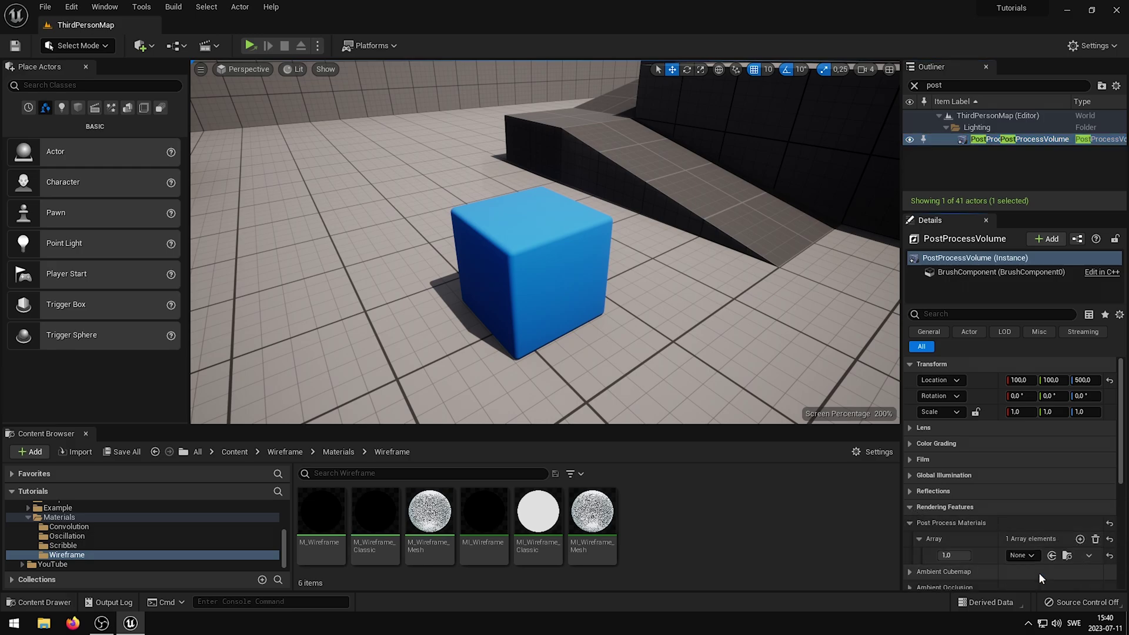
drag(490, 560, 1014, 558)
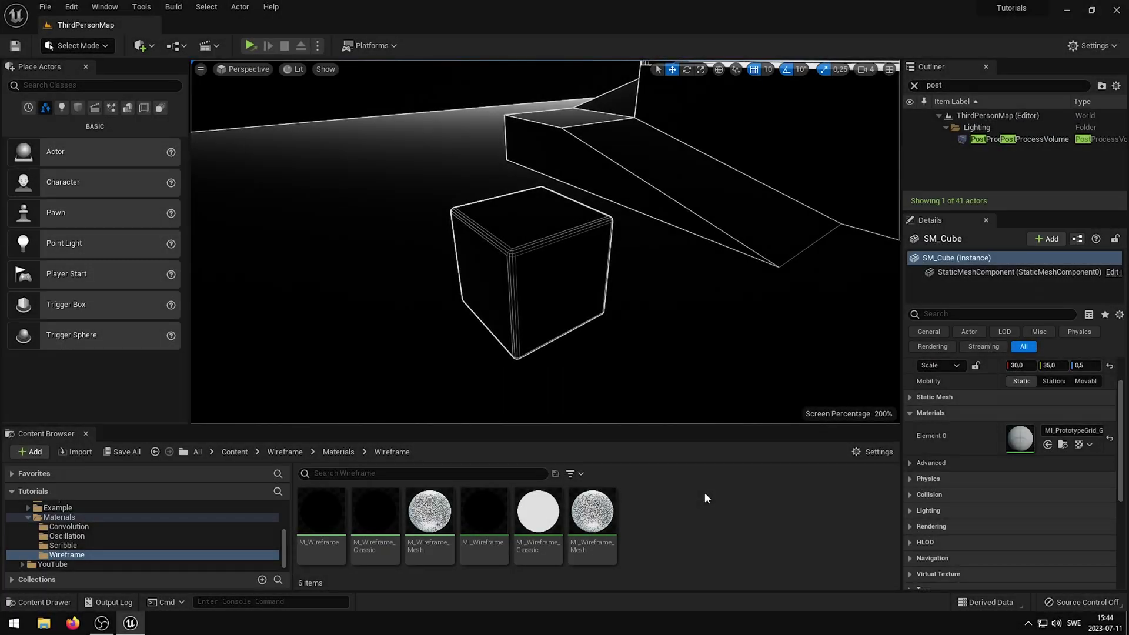
Enable Render CustomDepth Pass in the advanced rendering options of the chamfered cube SM_ChamferCube4.
click(547, 241)
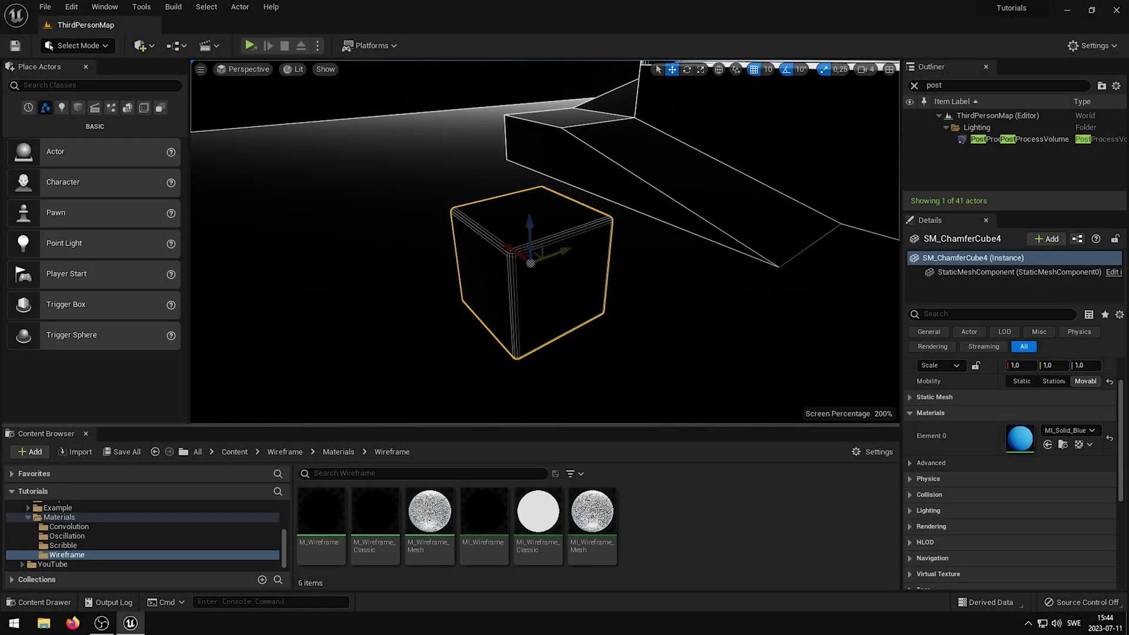
drag(1121, 404, 1121, 439)
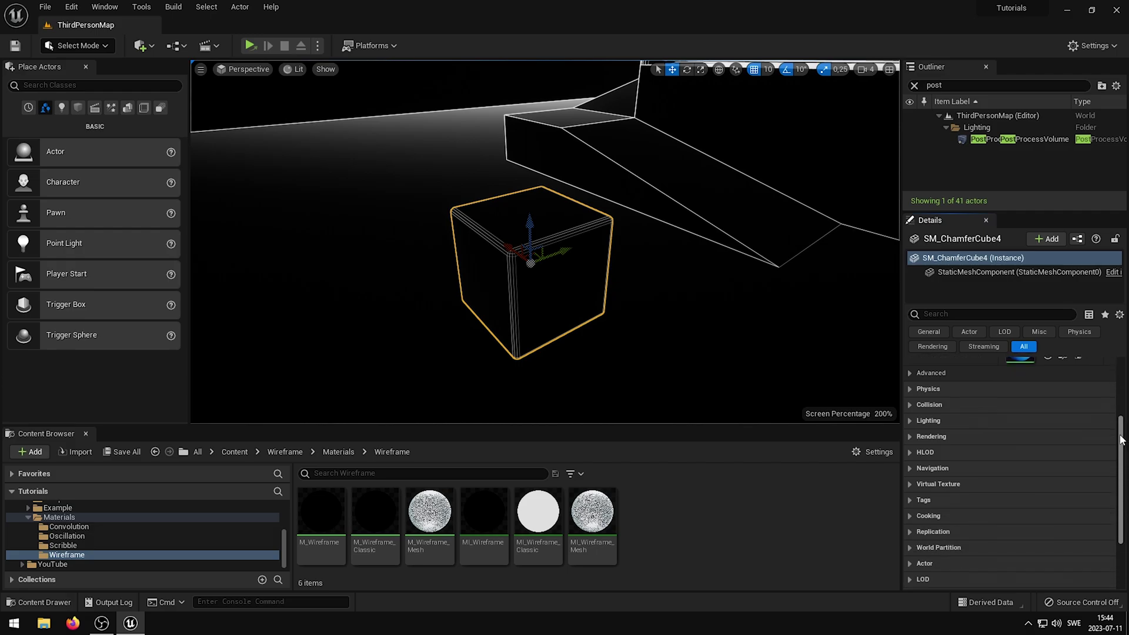
click(913, 436)
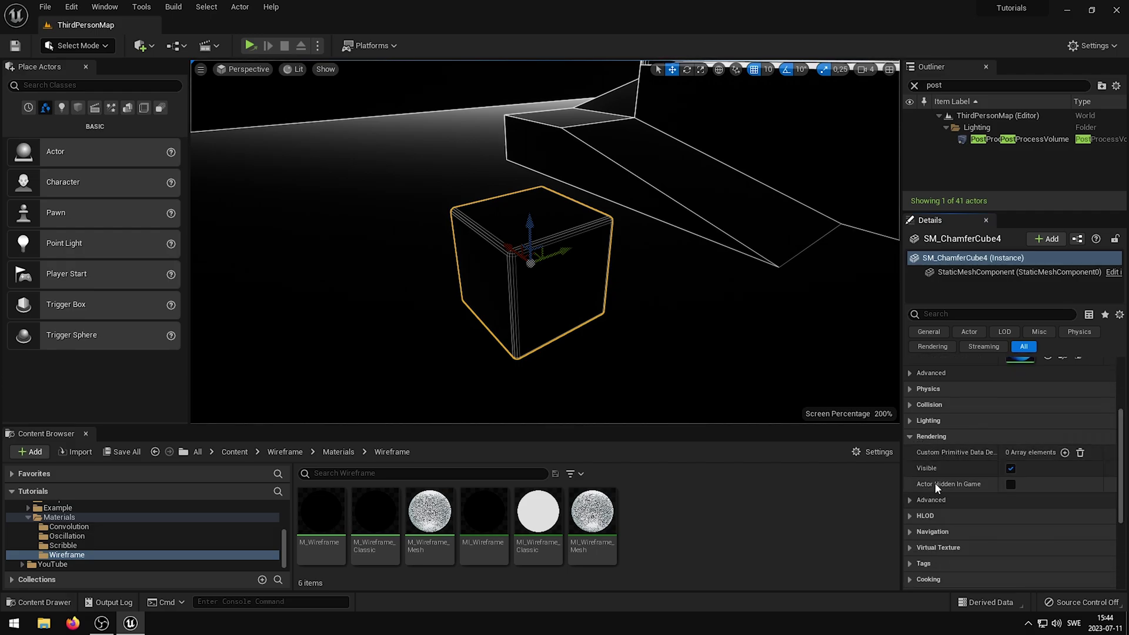
click(932, 500)
scroll(1113, 505, down, 8)
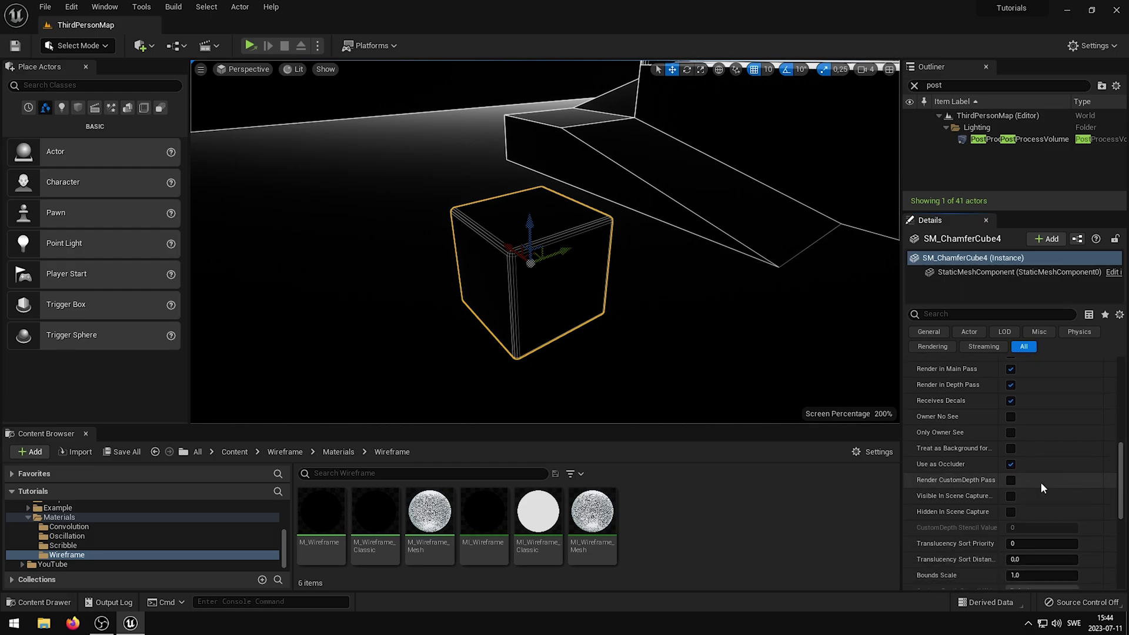
click(1009, 479)
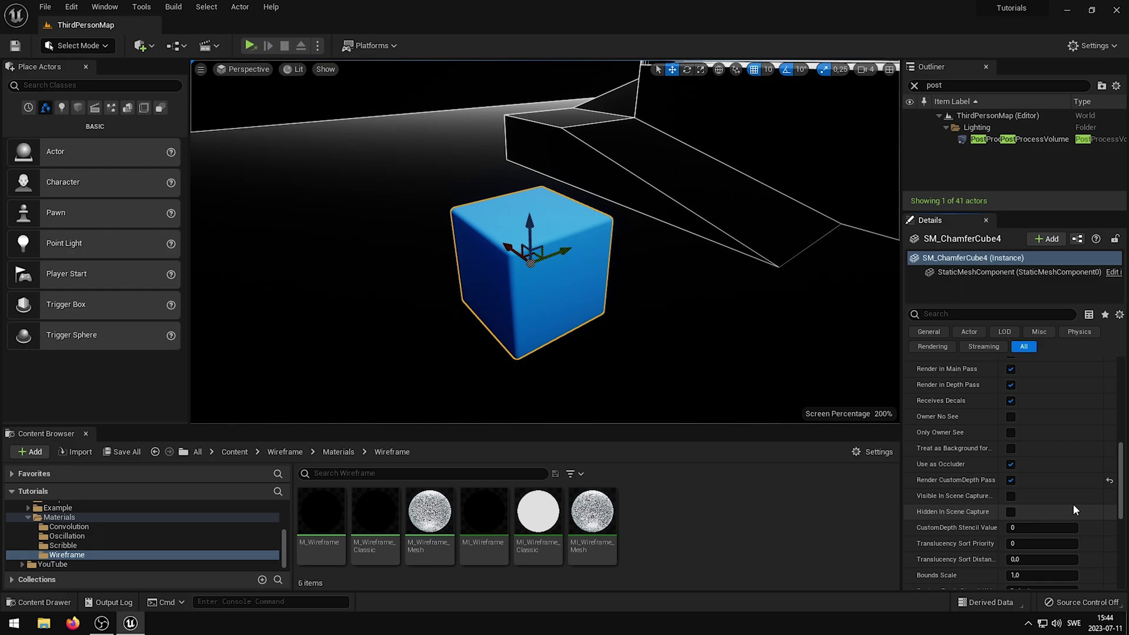
Assign NewMaterial from the Wireframe content folder to Element 0 of the chamfered cube.
drag(1120, 504, 1128, 415)
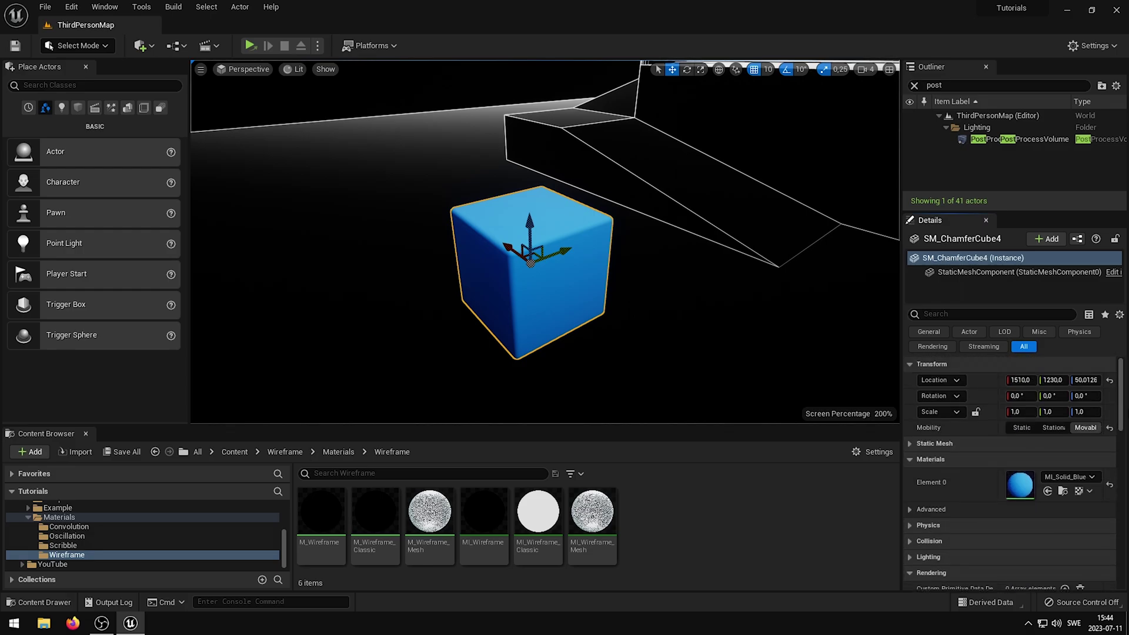
drag(287, 550, 286, 537)
click(103, 533)
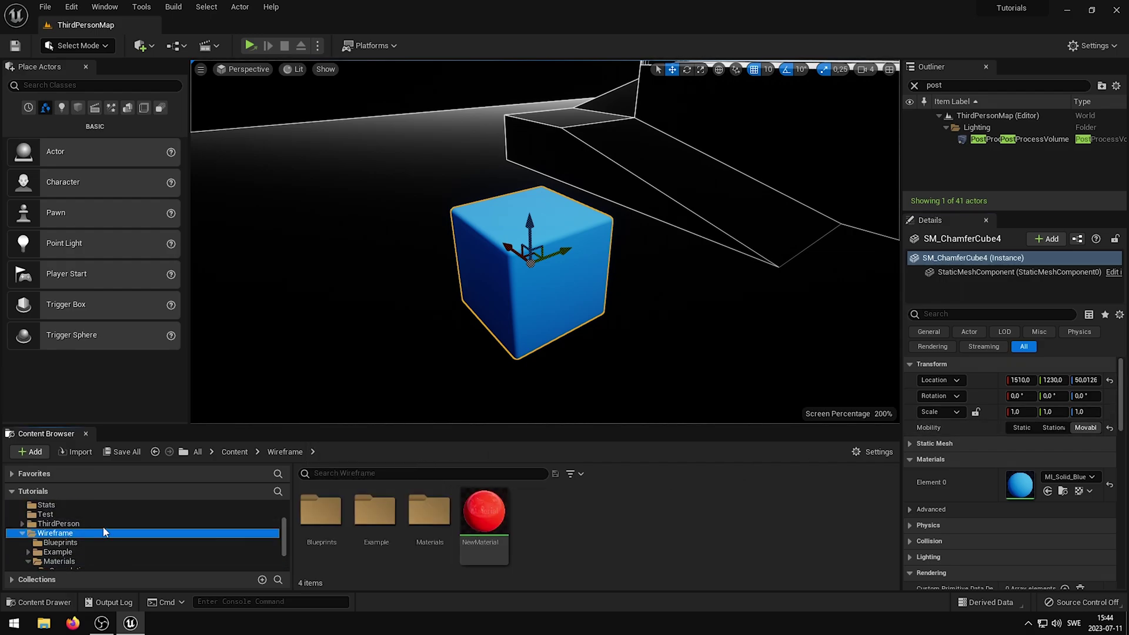
drag(477, 508, 1020, 485)
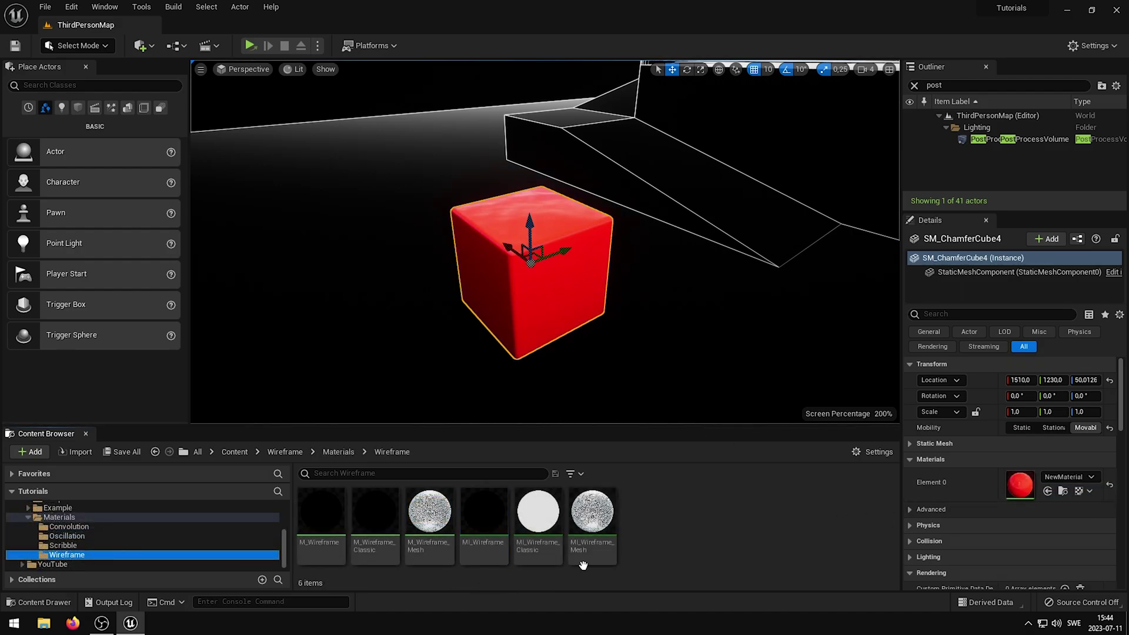
Assign the MI_Wireframe_Mesh material to Element 0 of the chamfered cube and deselect the cube.
drag(583, 564, 1021, 485)
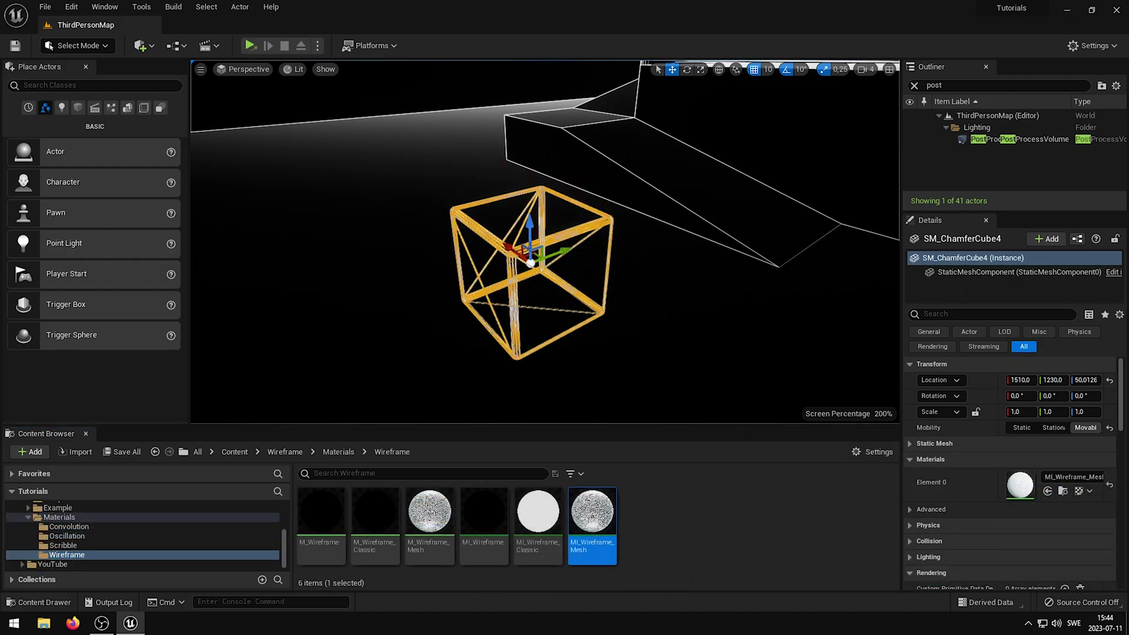
click(706, 329)
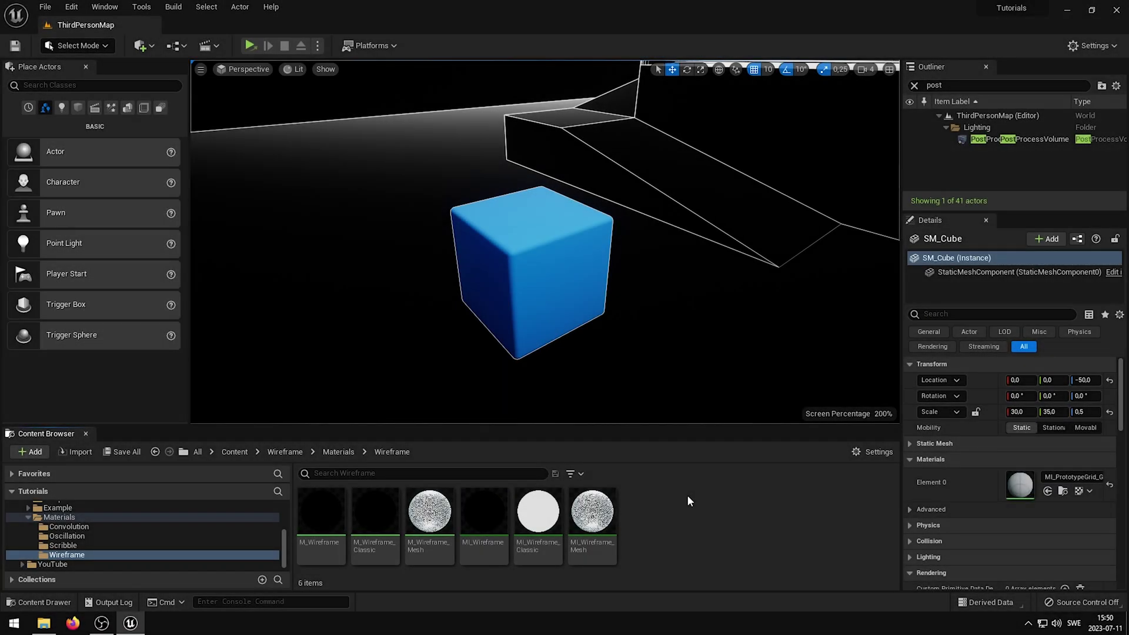
Open the MI_Wireframe material instance beside the viewport and turn on its Invert parameter.
double_click(483, 517)
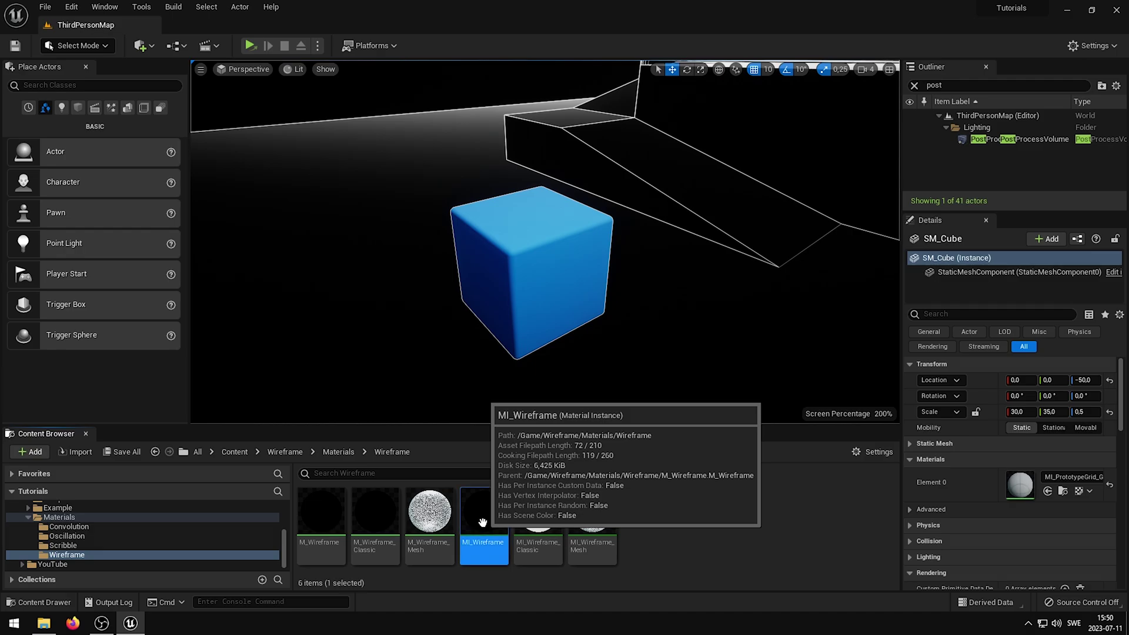
drag(336, 9, 881, 86)
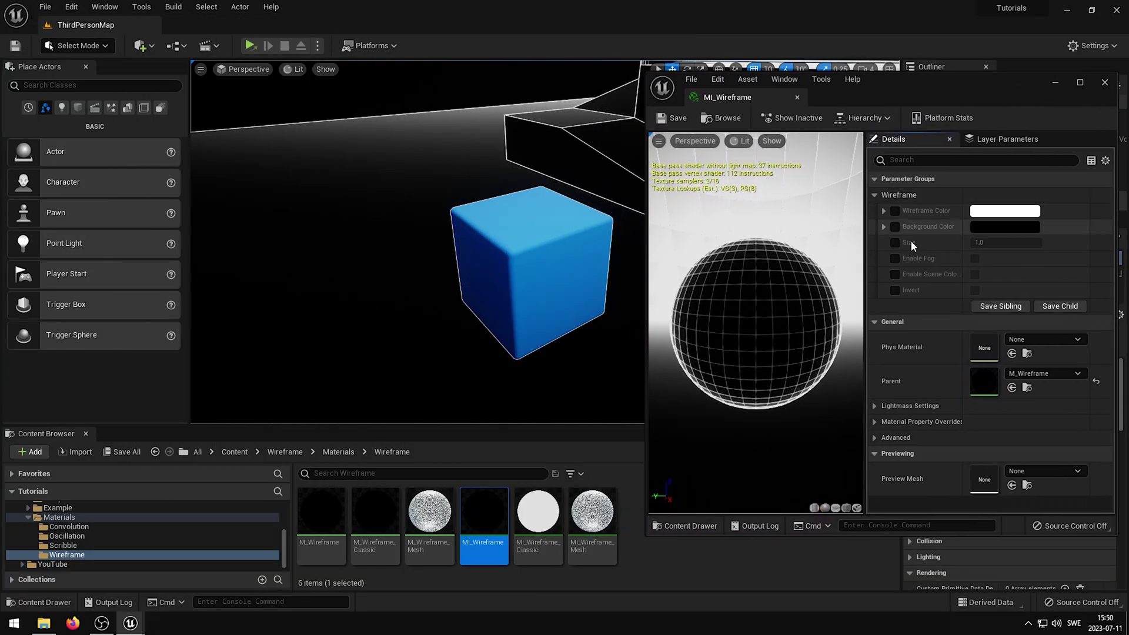
click(894, 290)
click(975, 290)
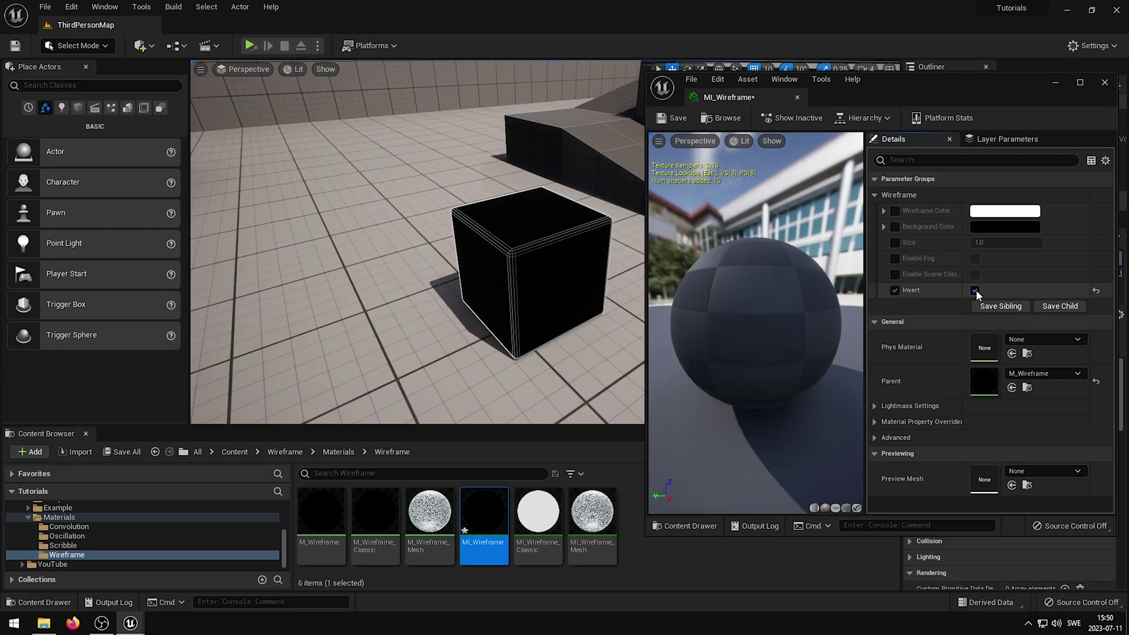
Switch the Invert parameter of MI_Wireframe off and on again to compare the masked and unmasked result around the chamfered cube.
key(s)
right_drag(418, 241, 588, 247)
key(w)
key(a)
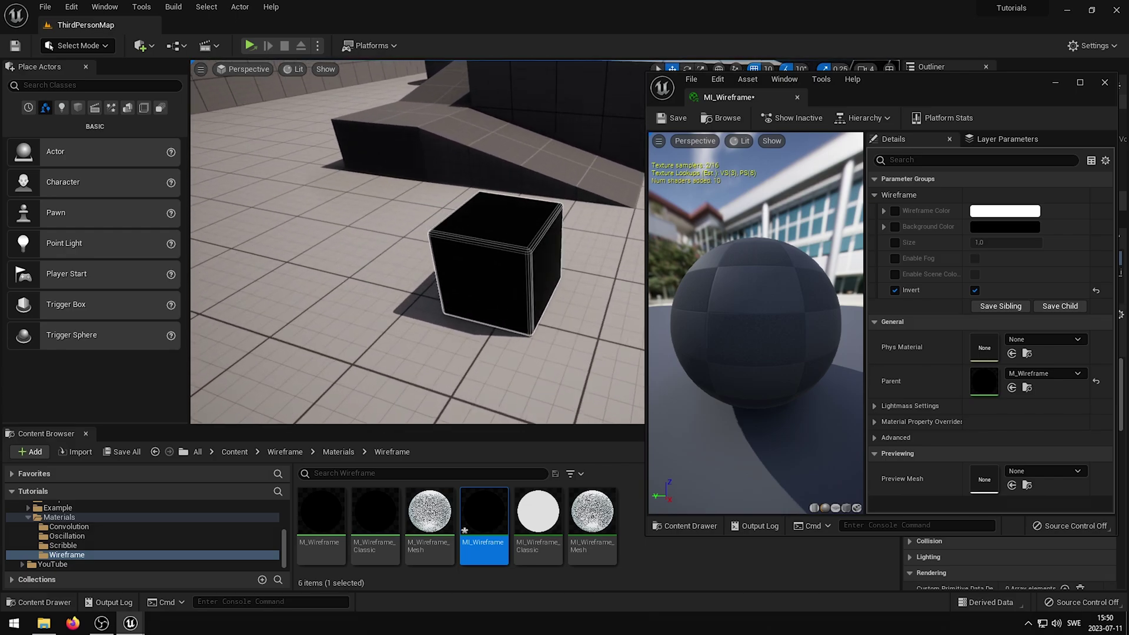
click(974, 290)
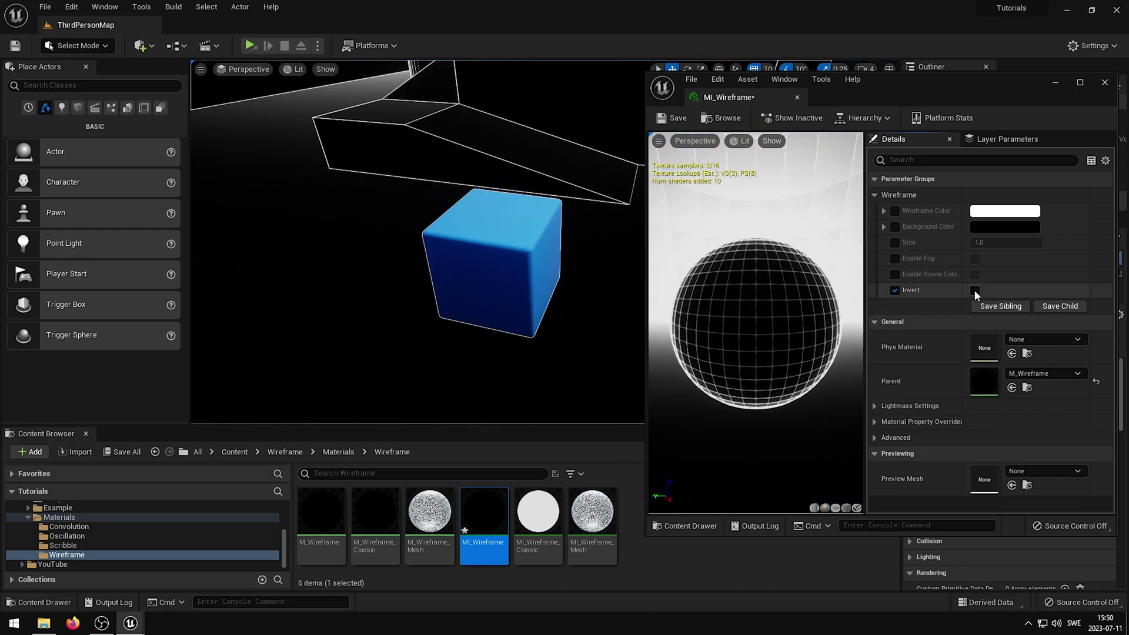
click(975, 290)
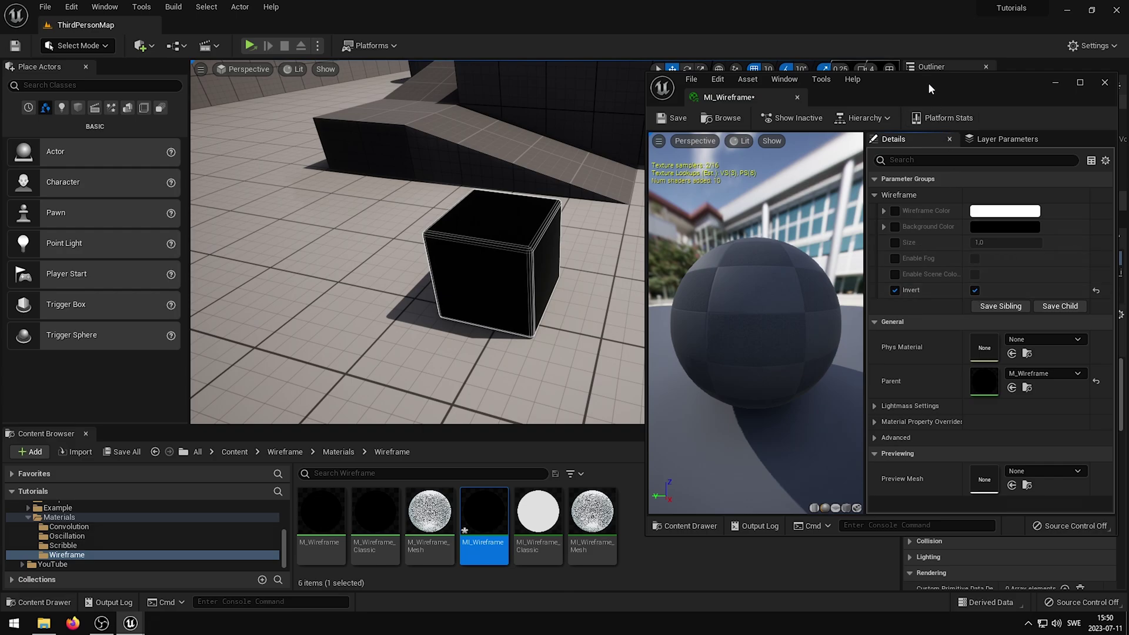
Move the MI_Wireframe editor aside and toggle Invert off and on repeatedly to compare the effect across the whole level.
drag(928, 83, 401, 137)
key(s)
right_drag(708, 178, 810, 202)
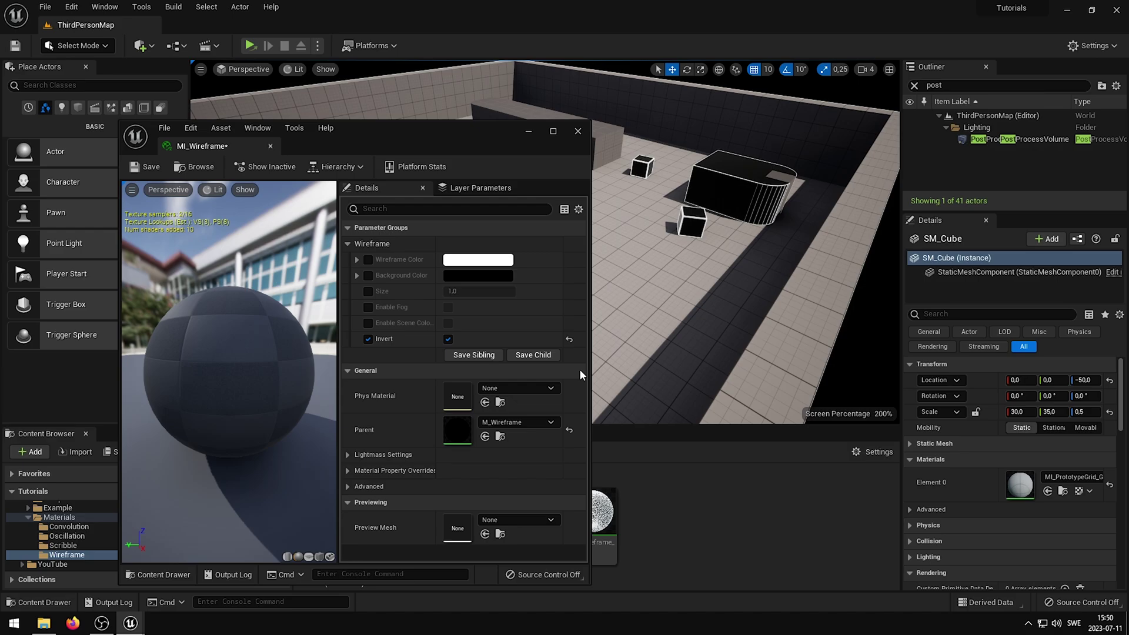
click(448, 340)
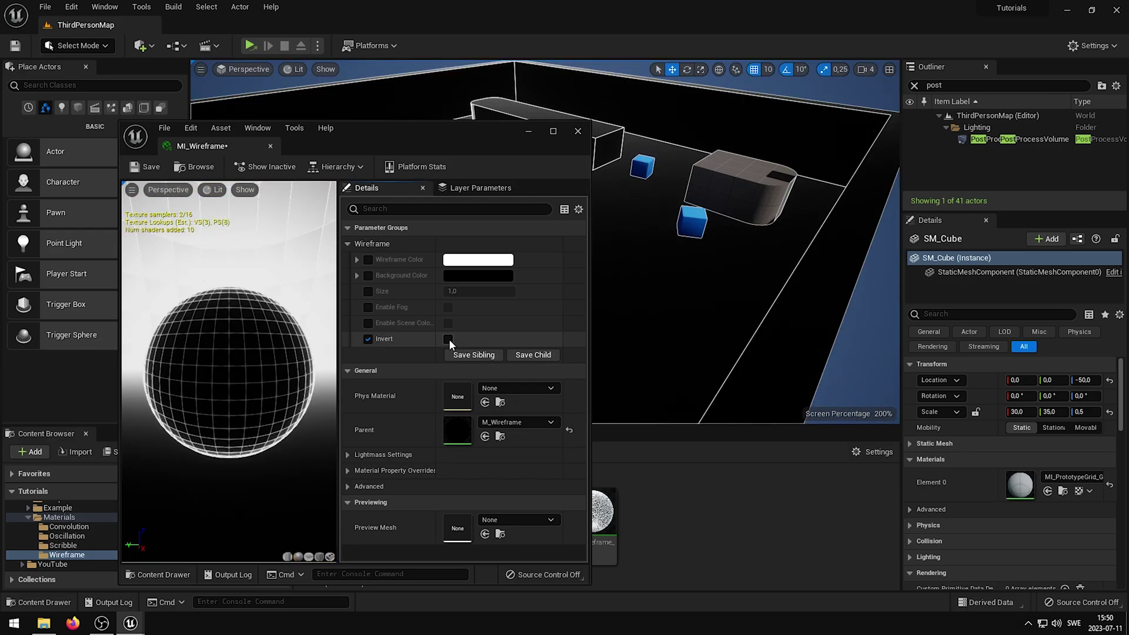
click(448, 339)
click(448, 340)
click(448, 339)
Enable Render CustomDepth Pass in the rendering options of the chamfered cube SM_ChamferCube.
click(785, 179)
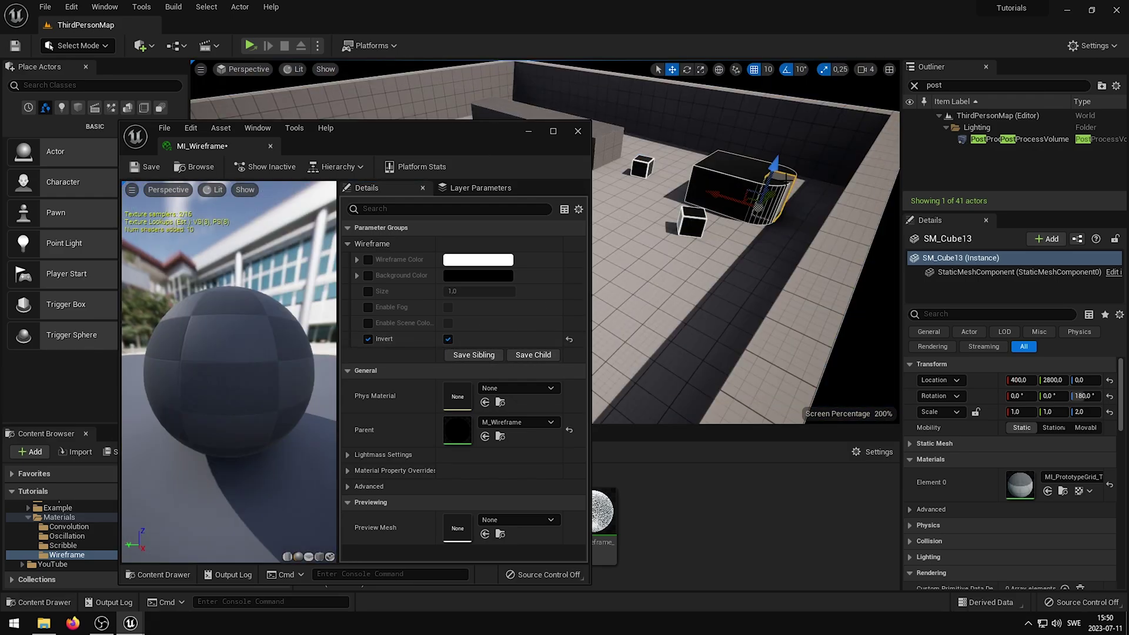
scroll(1106, 382, down, 10)
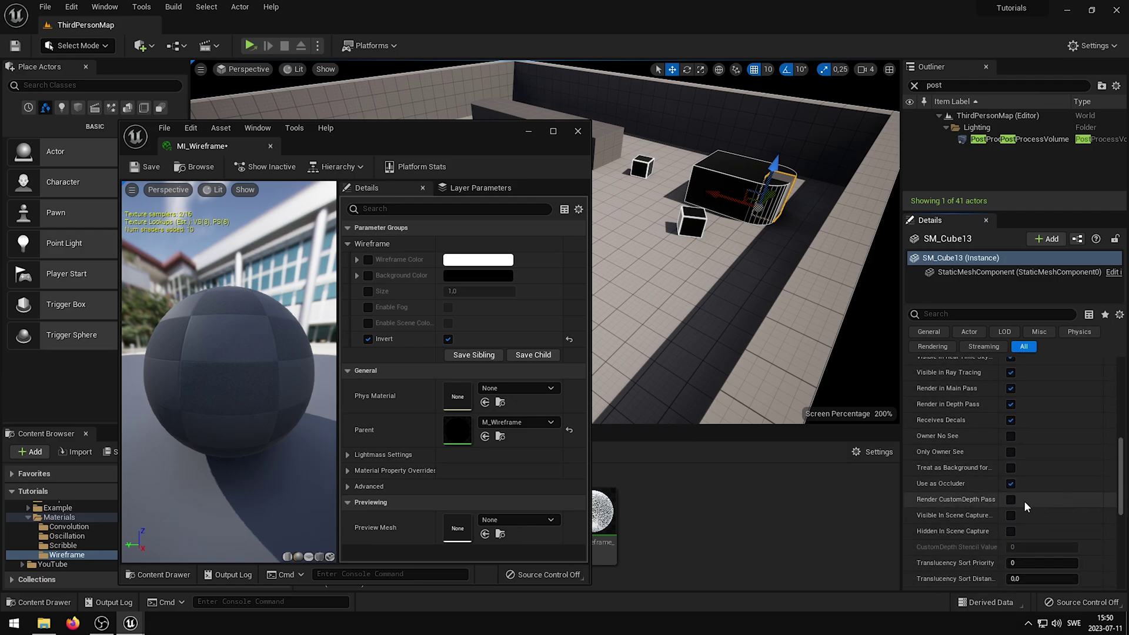
right_drag(796, 337, 653, 337)
click(759, 262)
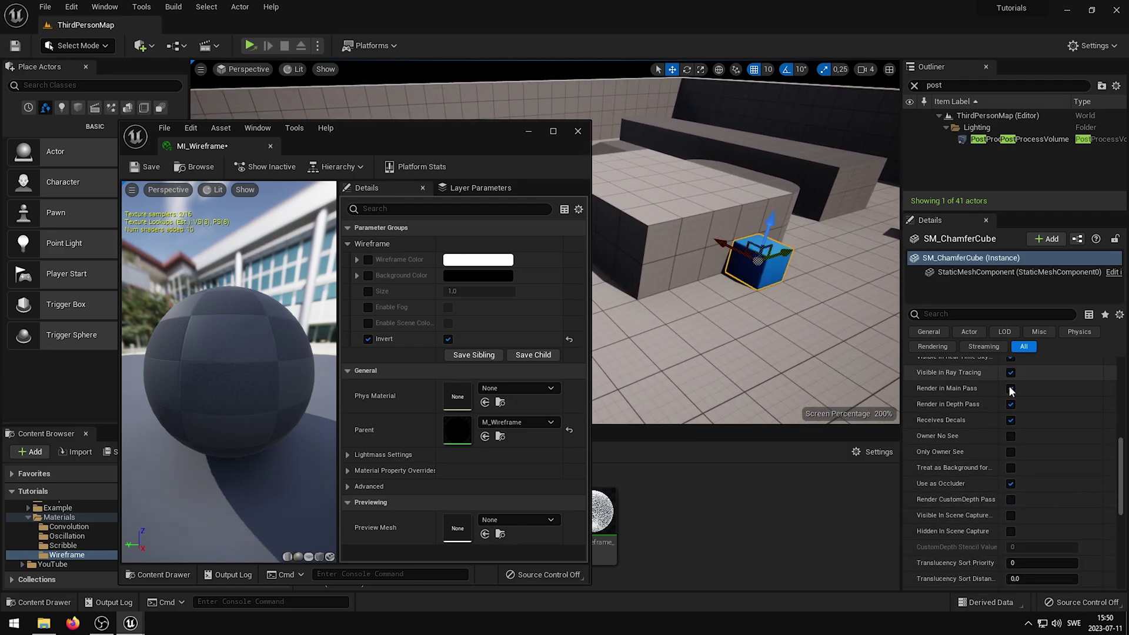
click(1011, 501)
Deselect the cube and toggle the Invert parameter of MI_Wireframe to check the masking from another view.
click(775, 350)
right_drag(777, 341, 871, 341)
click(448, 339)
click(448, 339)
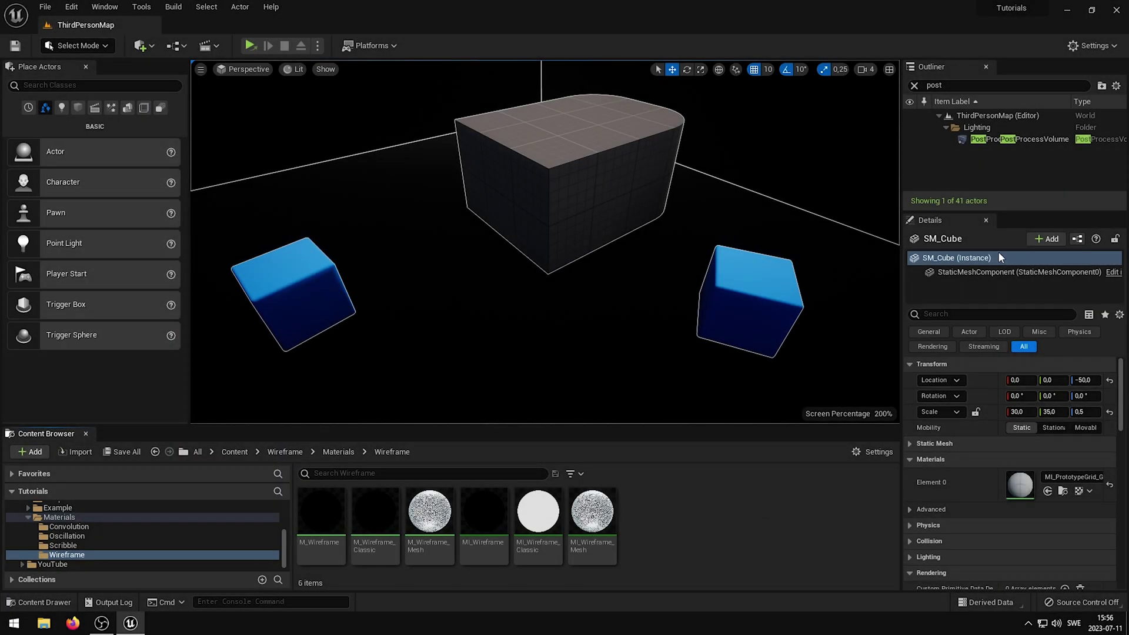
Add a second, empty asset slot to the Post Process Materials array in the rendering features of the PostProcessVolume.
click(992, 138)
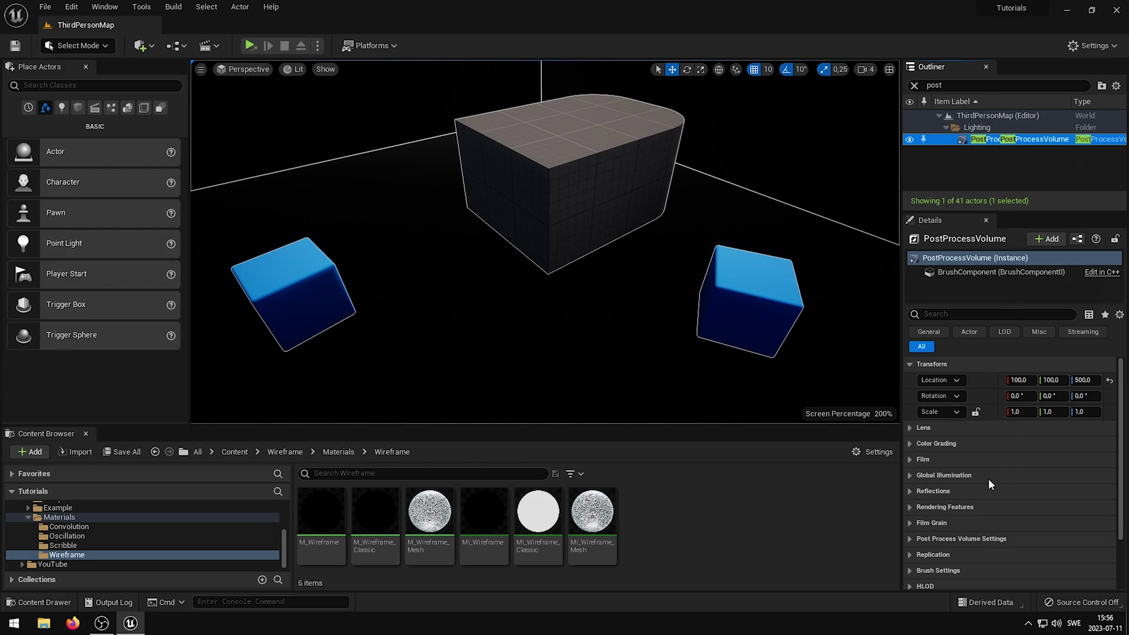
click(911, 508)
click(911, 522)
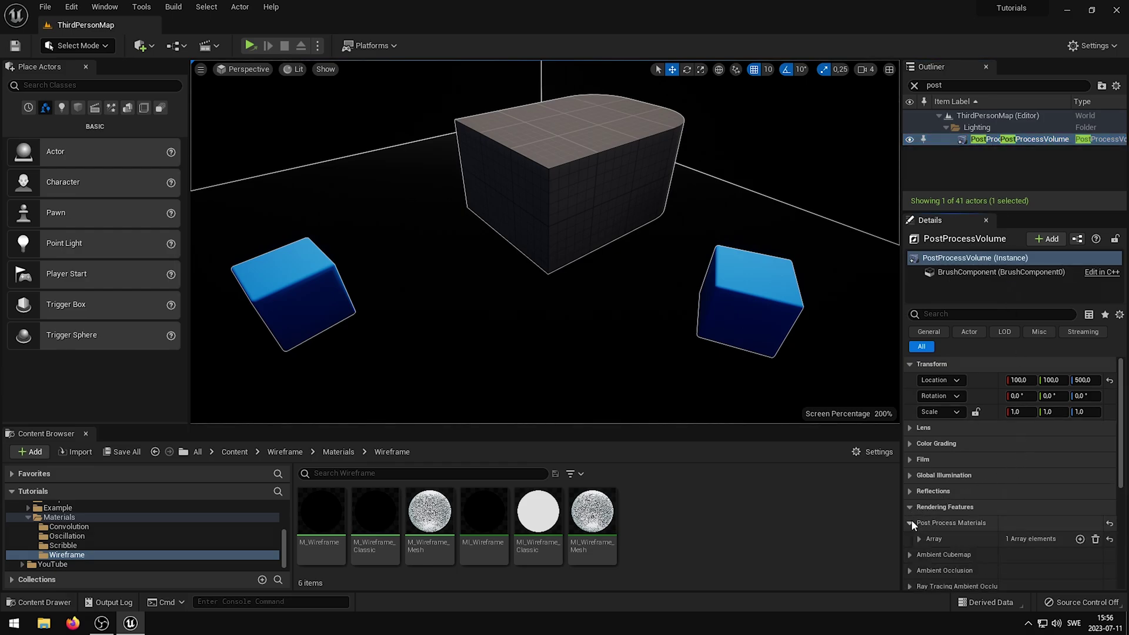
click(919, 539)
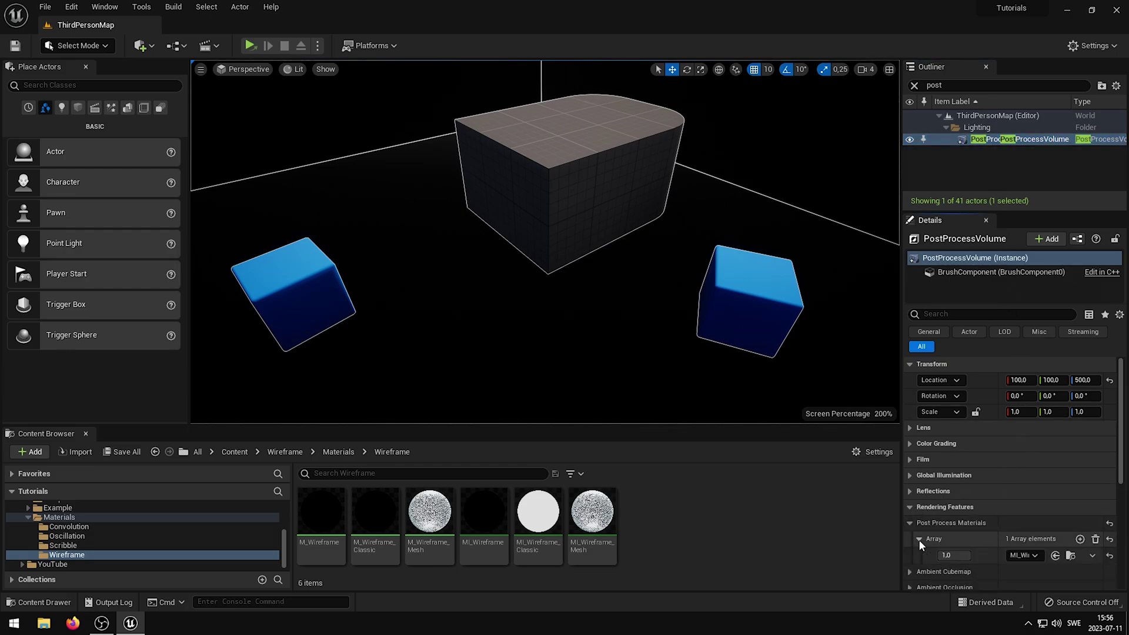
click(1080, 539)
click(1042, 588)
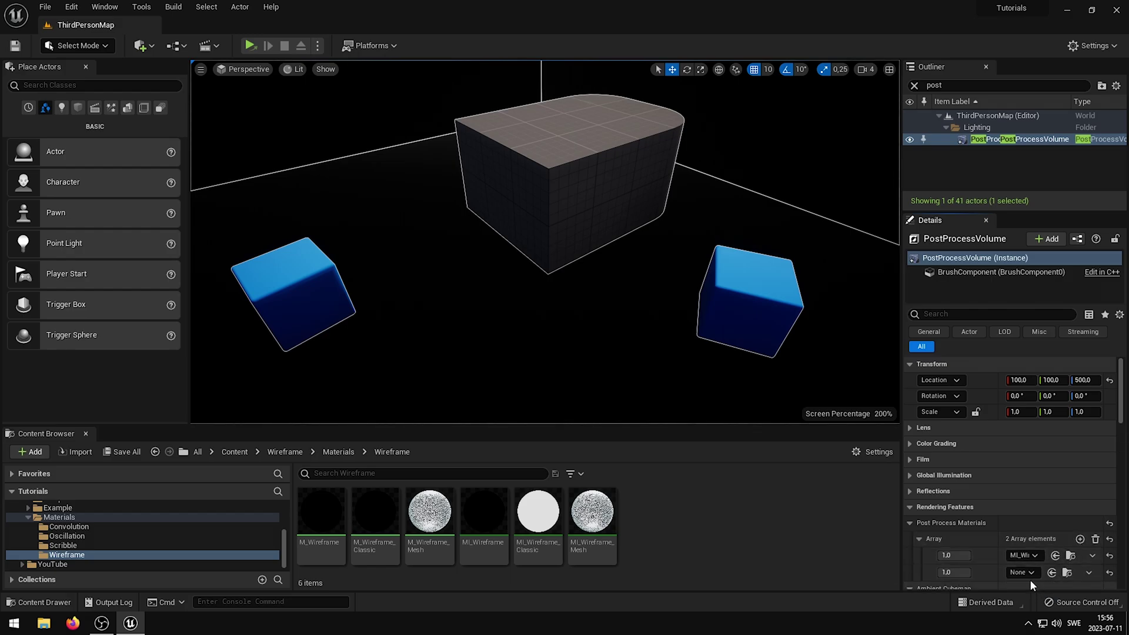
Try MI_Wireframe_Classic in the second post process material slot and replace it with MI_Scribble from the Scribble folder.
click(538, 514)
drag(537, 516, 1017, 572)
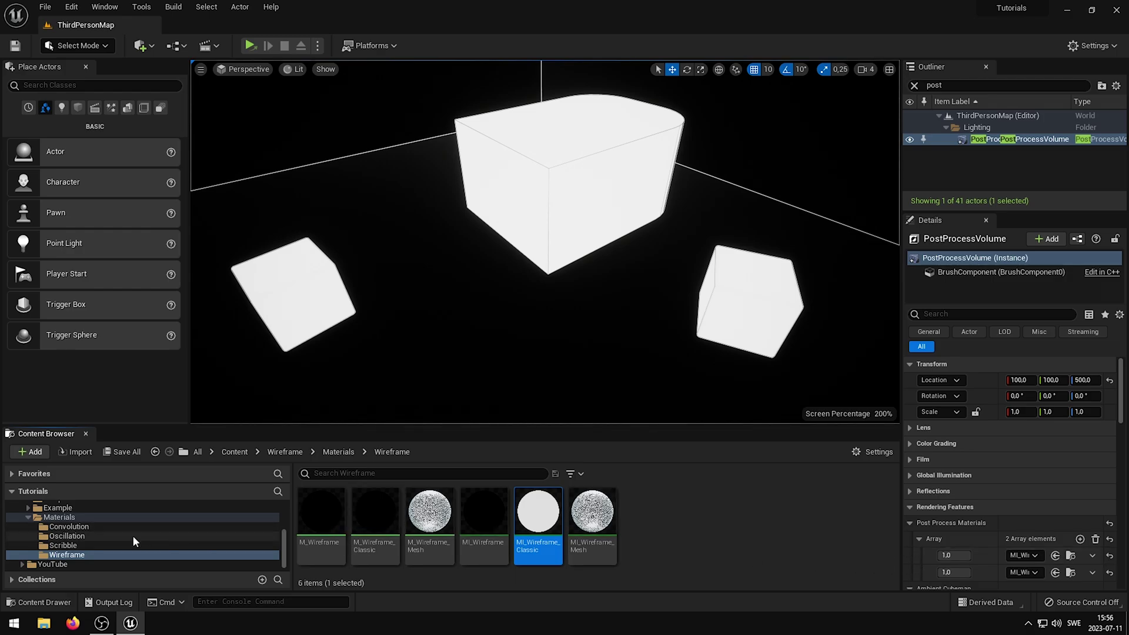
click(65, 545)
drag(375, 514, 993, 570)
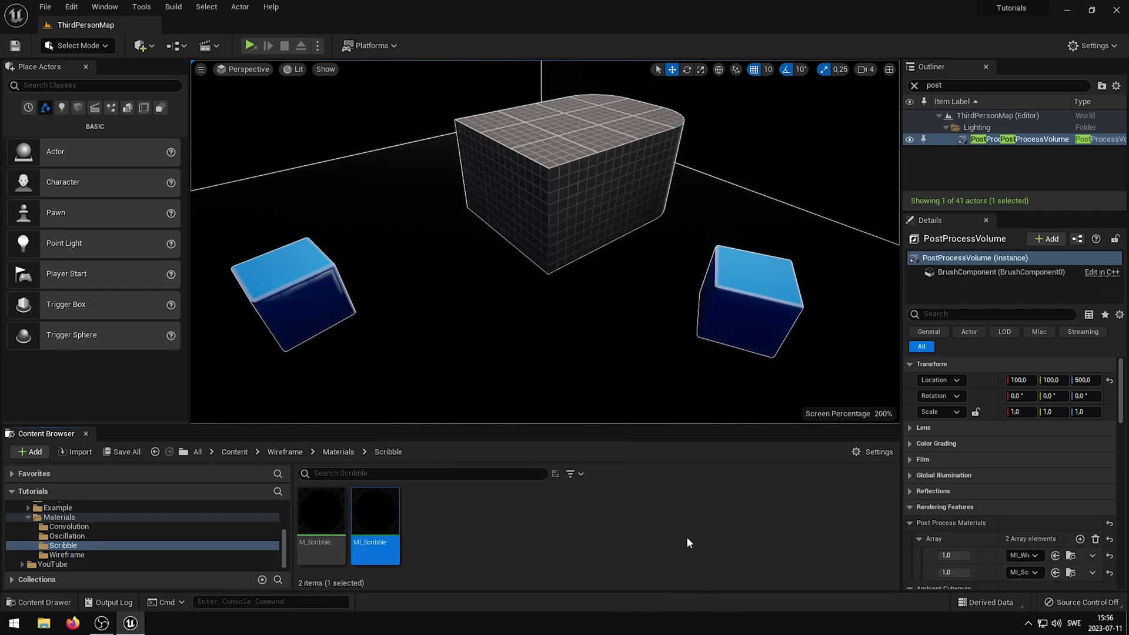